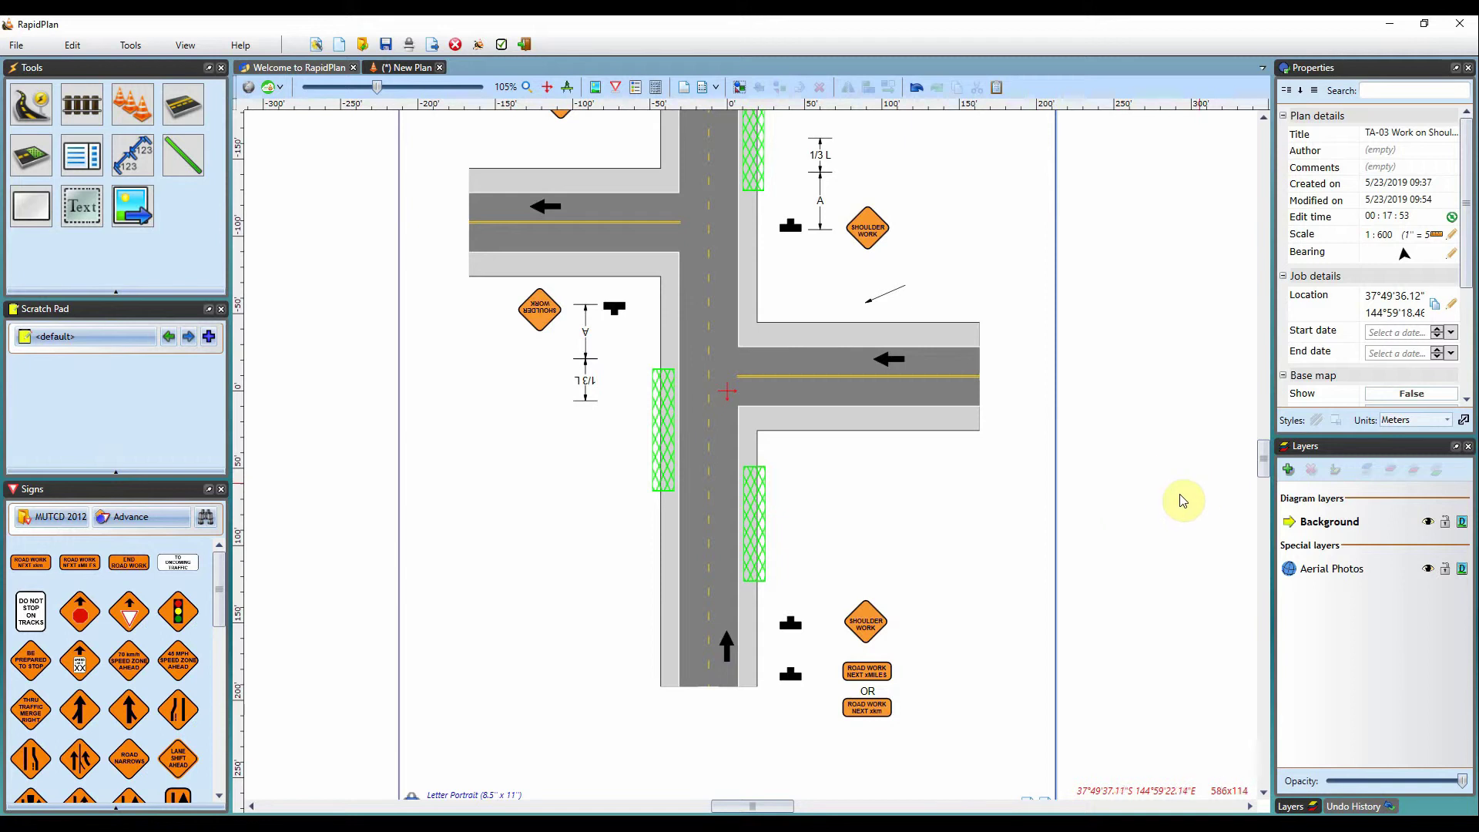
# Pick the Delineator device tool from the Devices group, with Barrel type, size 6 and 2.381 m spacing.
pyautogui.scroll(-1, 1180, 500)
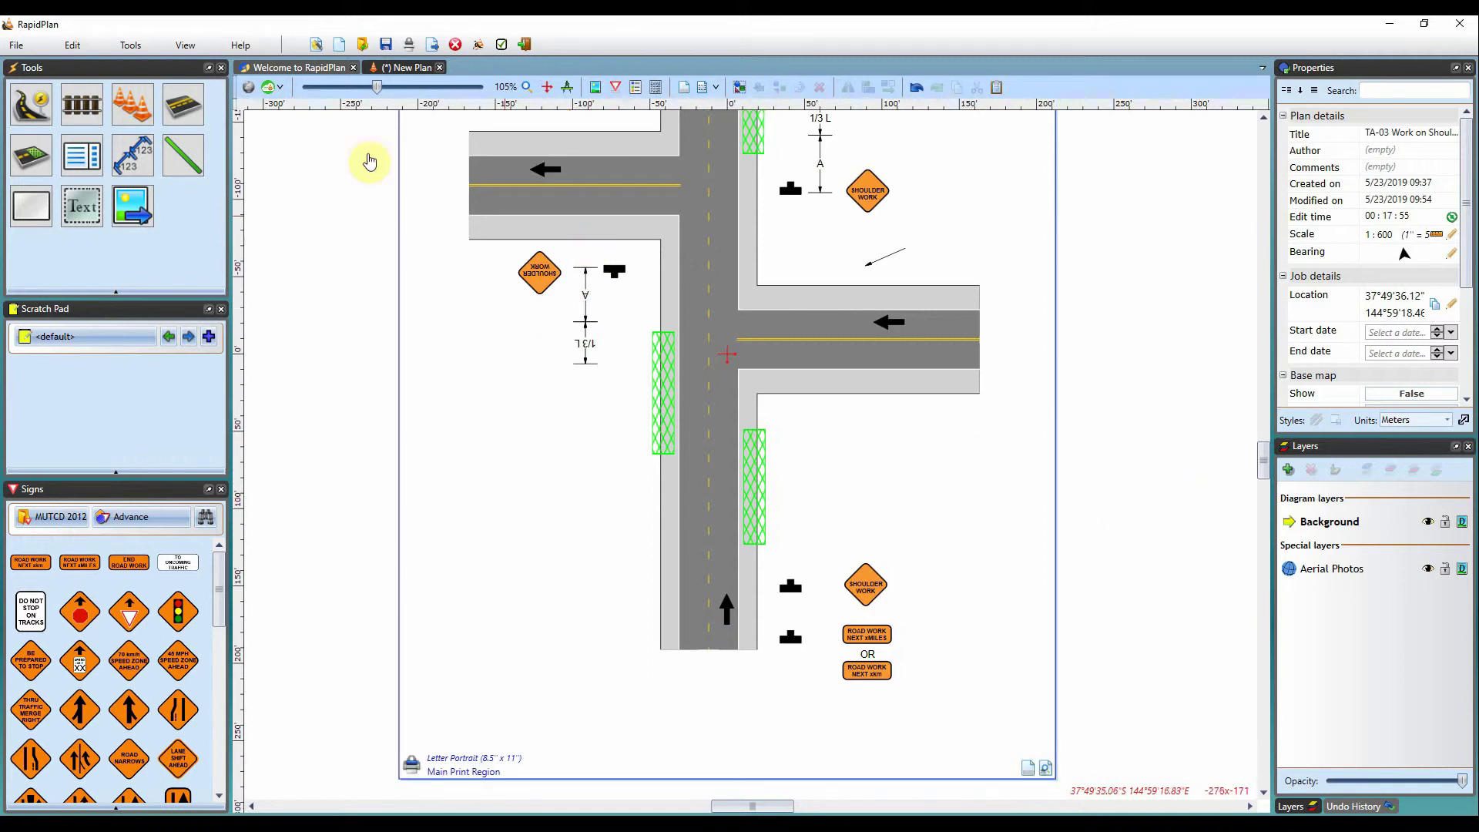
pyautogui.click(128, 112)
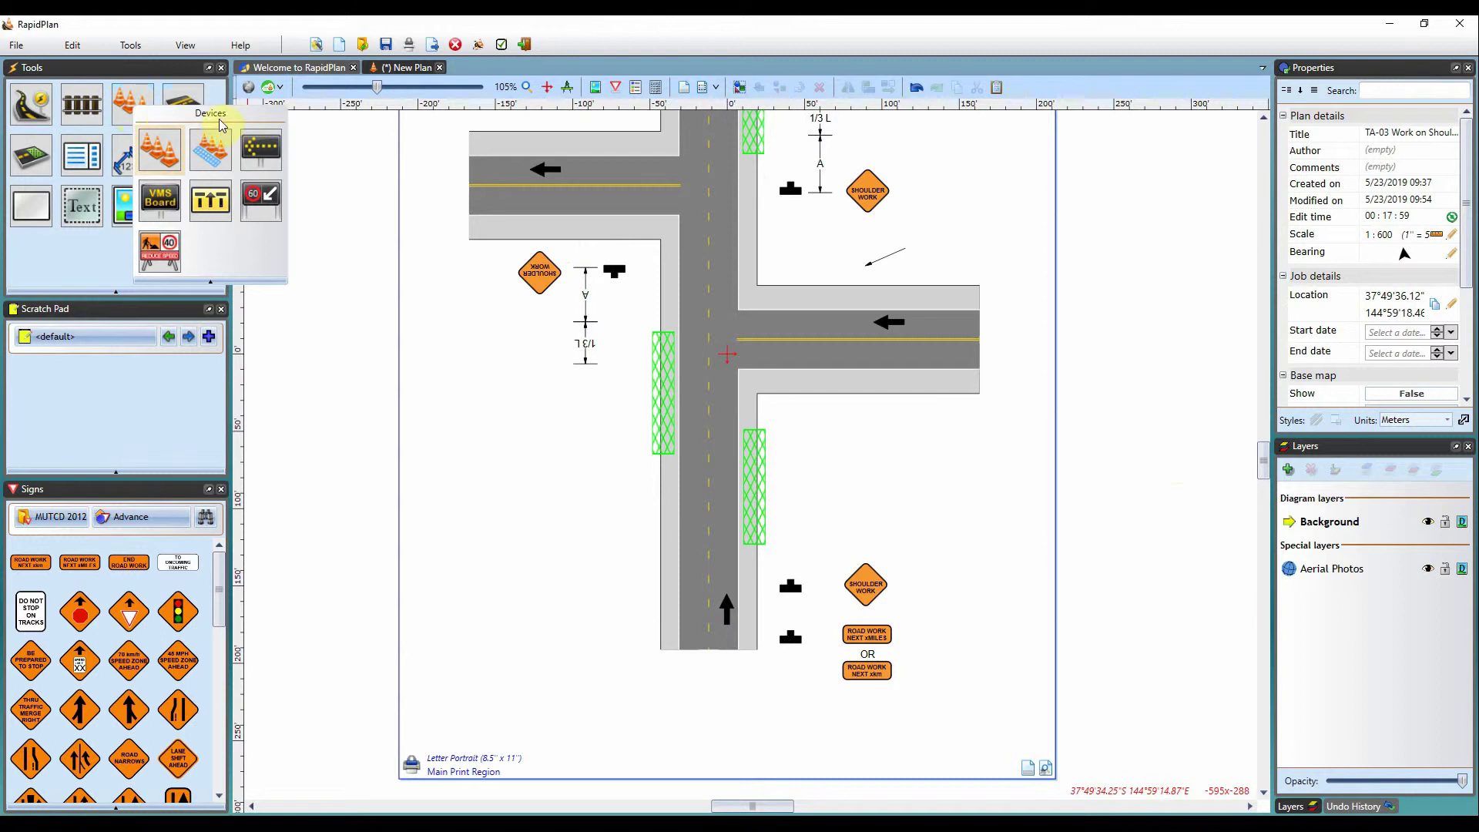
pyautogui.click(158, 152)
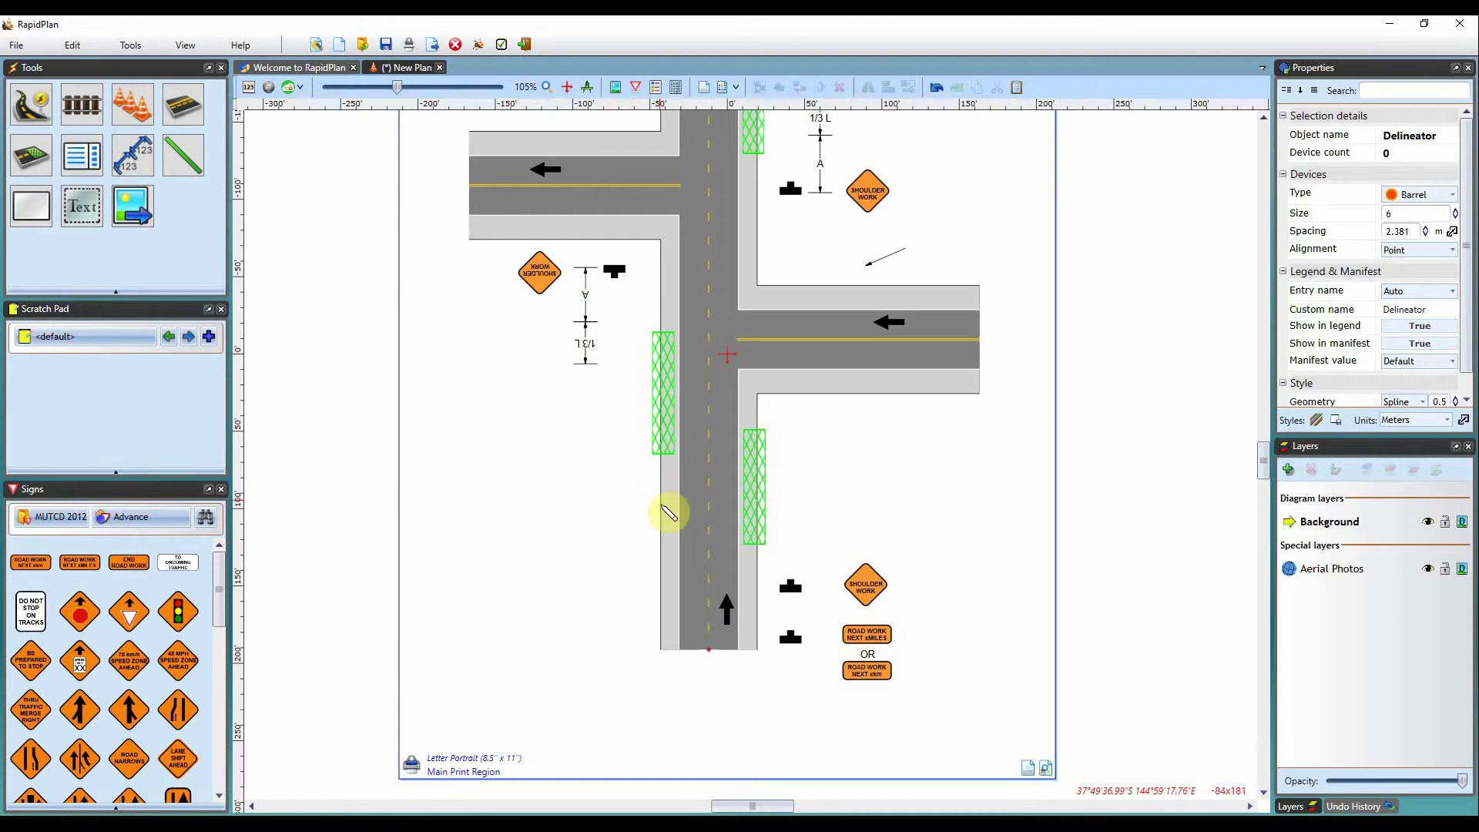
# Draw a curved barrel delineator down the left shoulder from the intersection corner past the hatched work area.
pyautogui.moveTo(653, 520)
pyautogui.mouseDown()
pyautogui.moveTo(682, 474)
pyautogui.moveTo(664, 502)
pyautogui.moveTo(669, 448)
pyautogui.moveTo(674, 479)
pyautogui.moveTo(682, 457)
pyautogui.mouseUp()
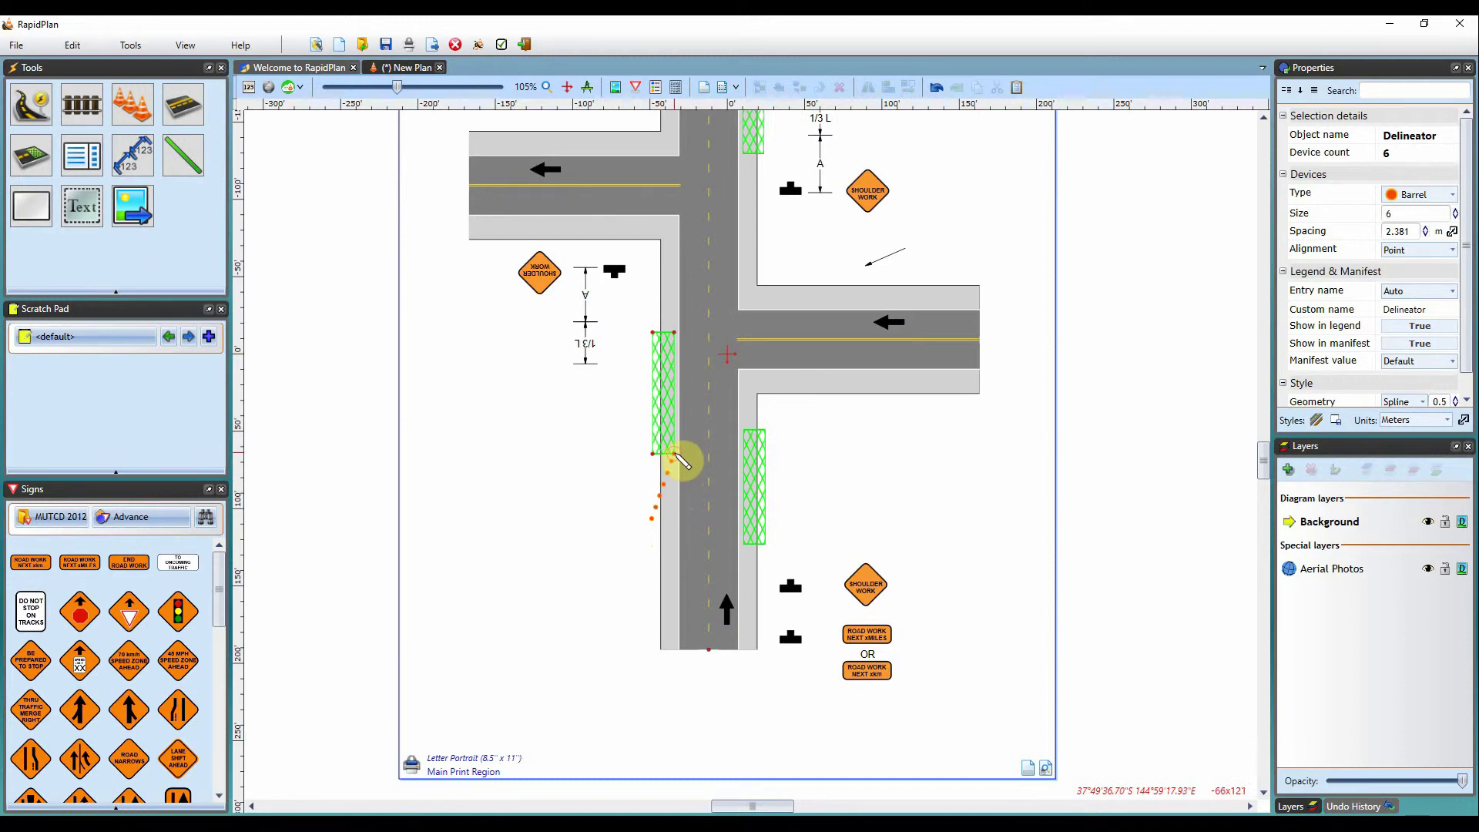
pyautogui.moveTo(681, 459)
pyautogui.mouseDown()
pyautogui.moveTo(704, 466)
pyautogui.moveTo(683, 456)
pyautogui.moveTo(681, 335)
pyautogui.moveTo(681, 452)
pyautogui.moveTo(687, 340)
pyautogui.moveTo(670, 274)
pyautogui.moveTo(722, 270)
pyautogui.moveTo(671, 259)
pyautogui.moveTo(818, 226)
pyautogui.mouseUp()
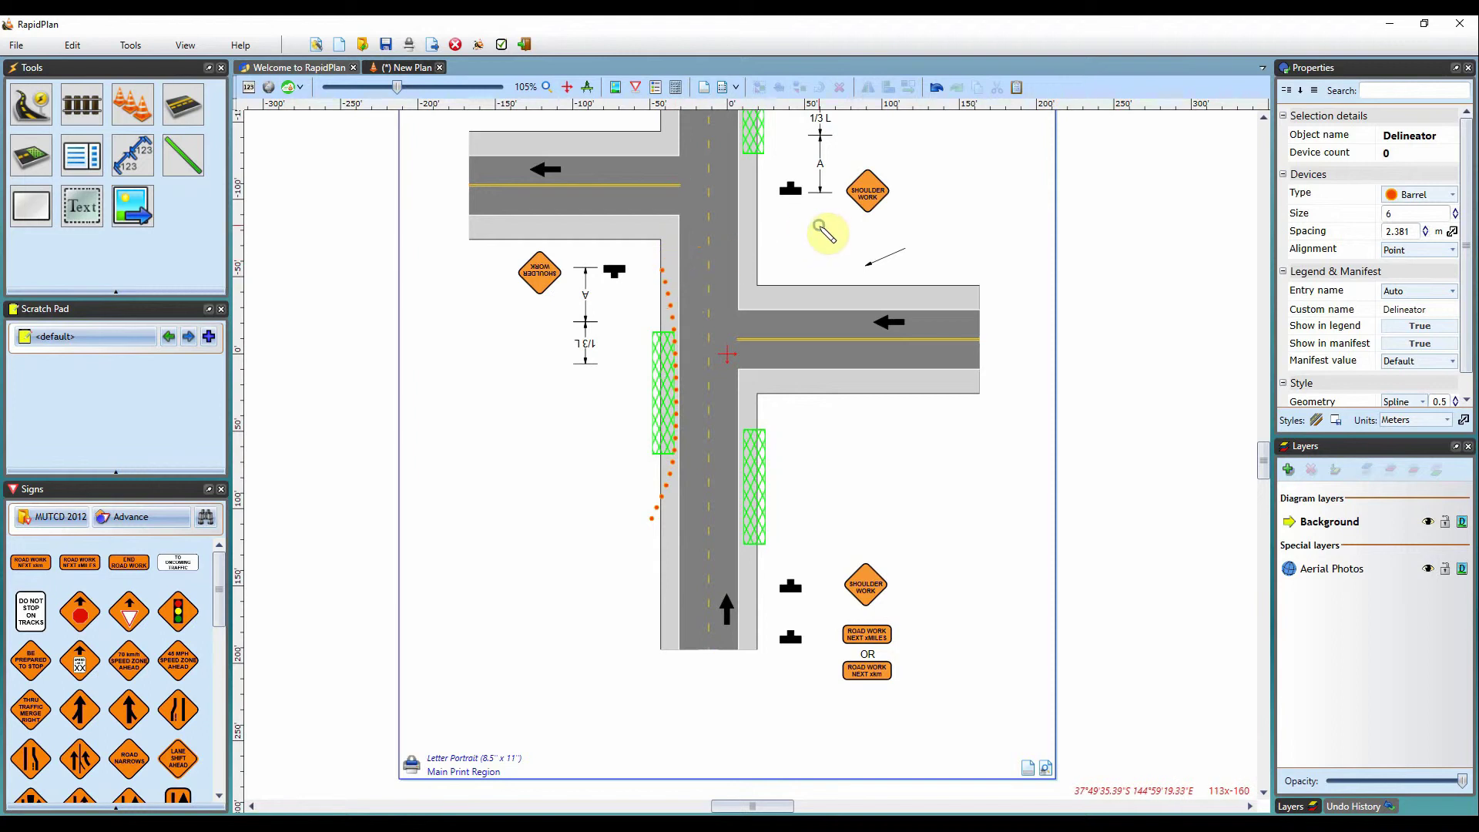
pyautogui.click(602, 404)
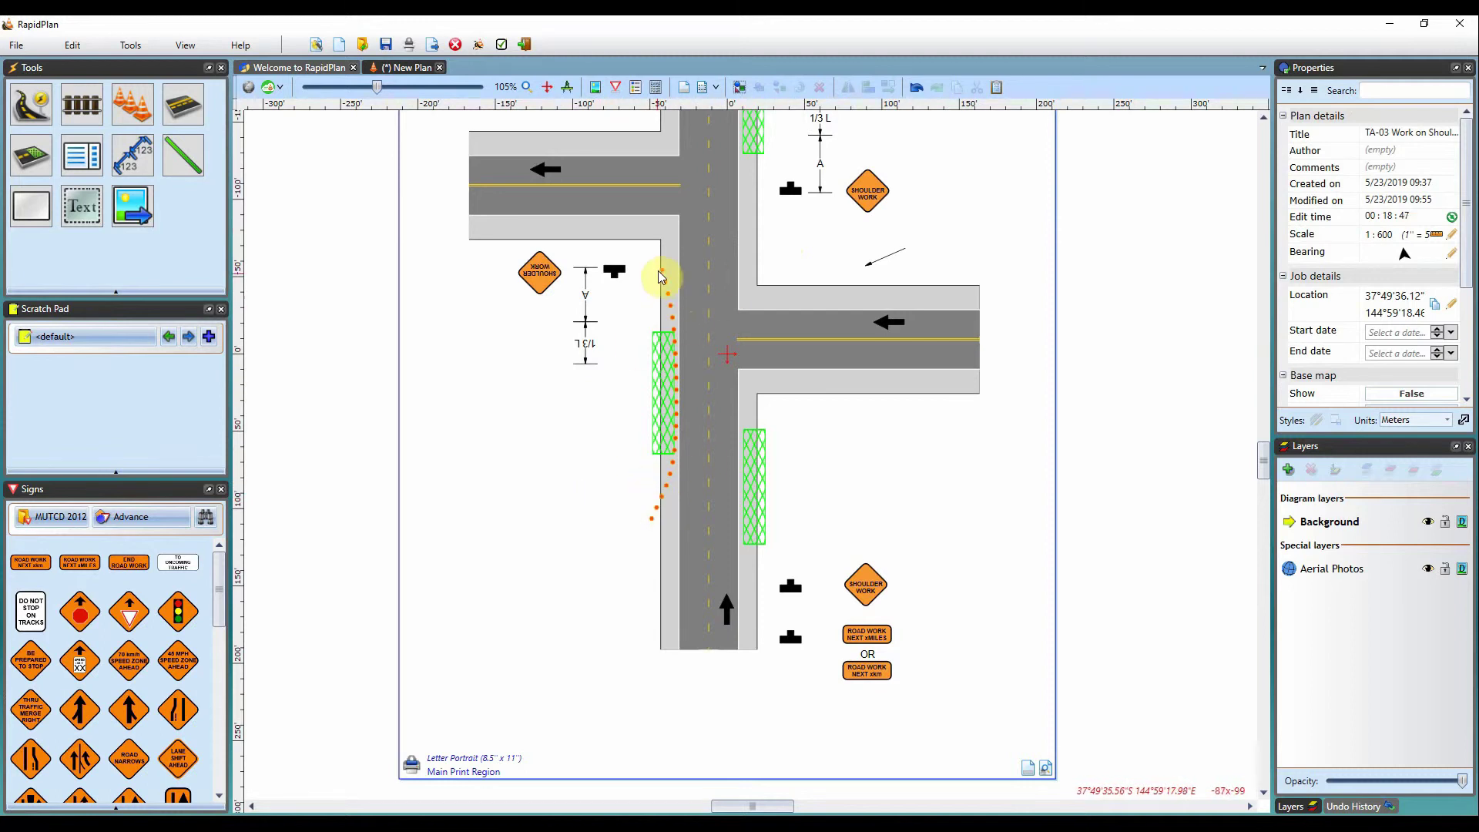
# Select the 22-barrel delineator line and open its Type dropdown in Properties.
pyautogui.click(668, 493)
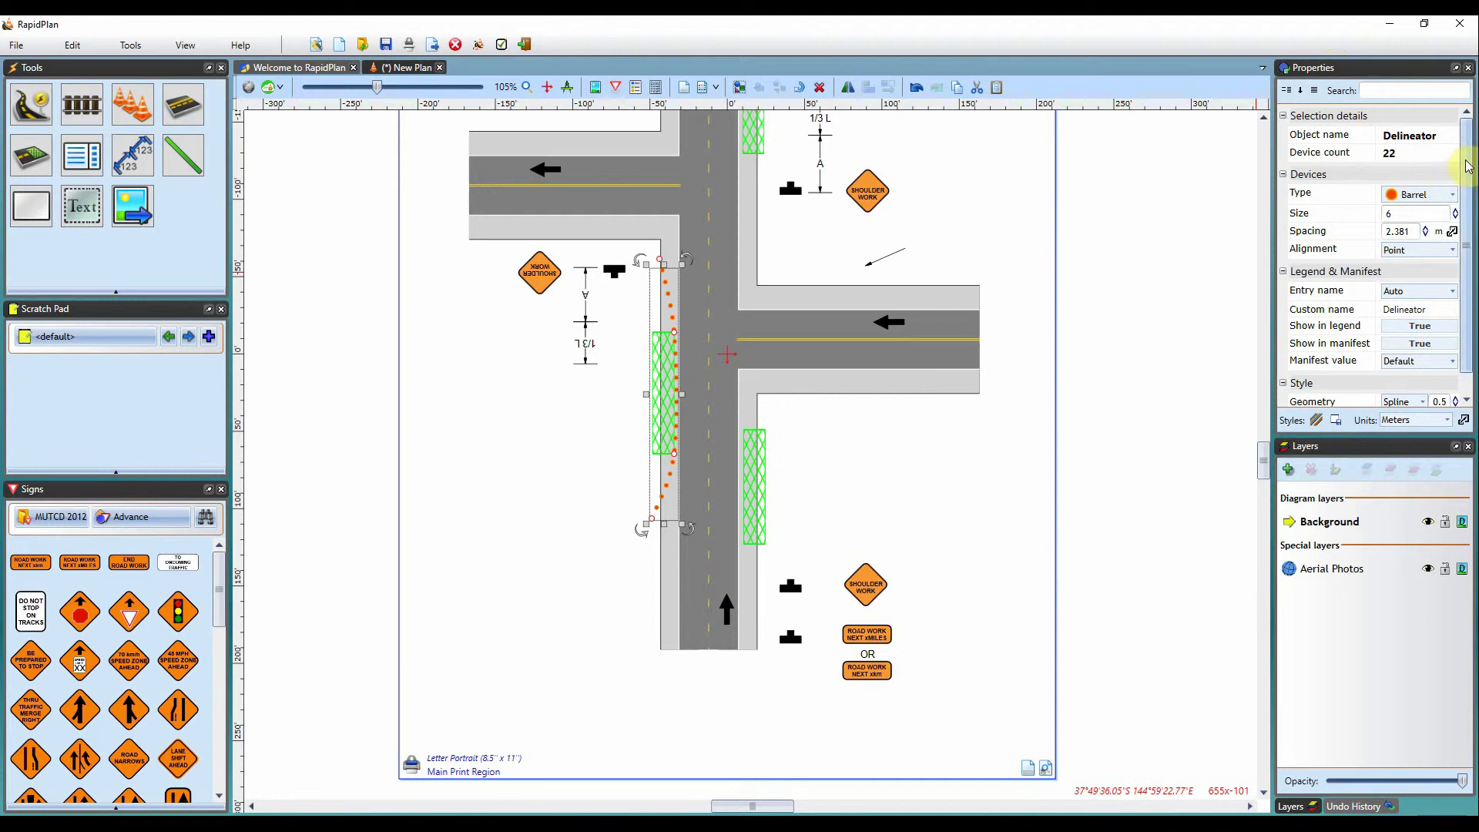
pyautogui.moveTo(1463, 169)
pyautogui.mouseDown()
pyautogui.moveTo(1466, 197)
pyautogui.moveTo(1468, 156)
pyautogui.mouseUp()
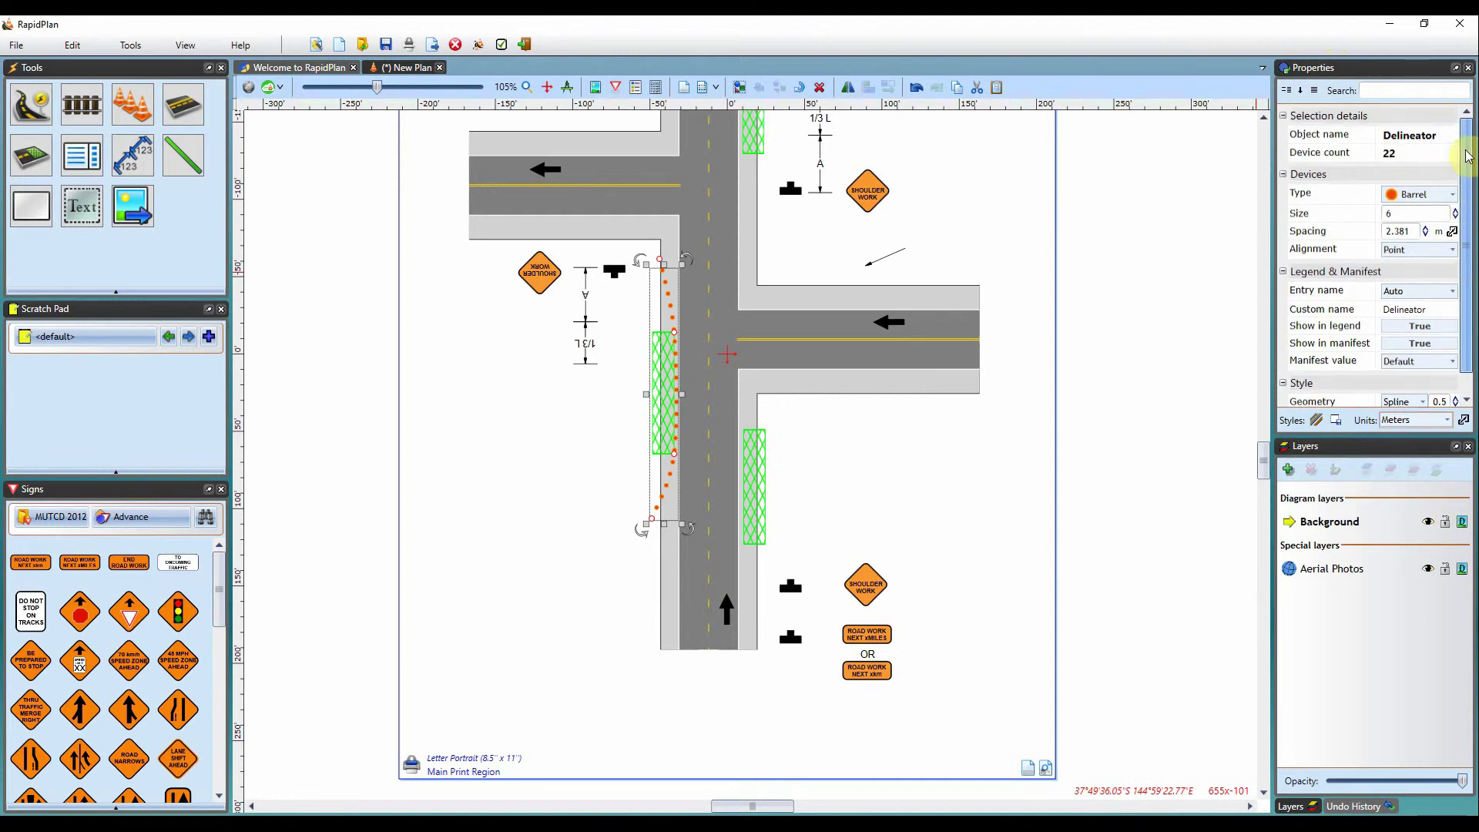
pyautogui.click(1451, 194)
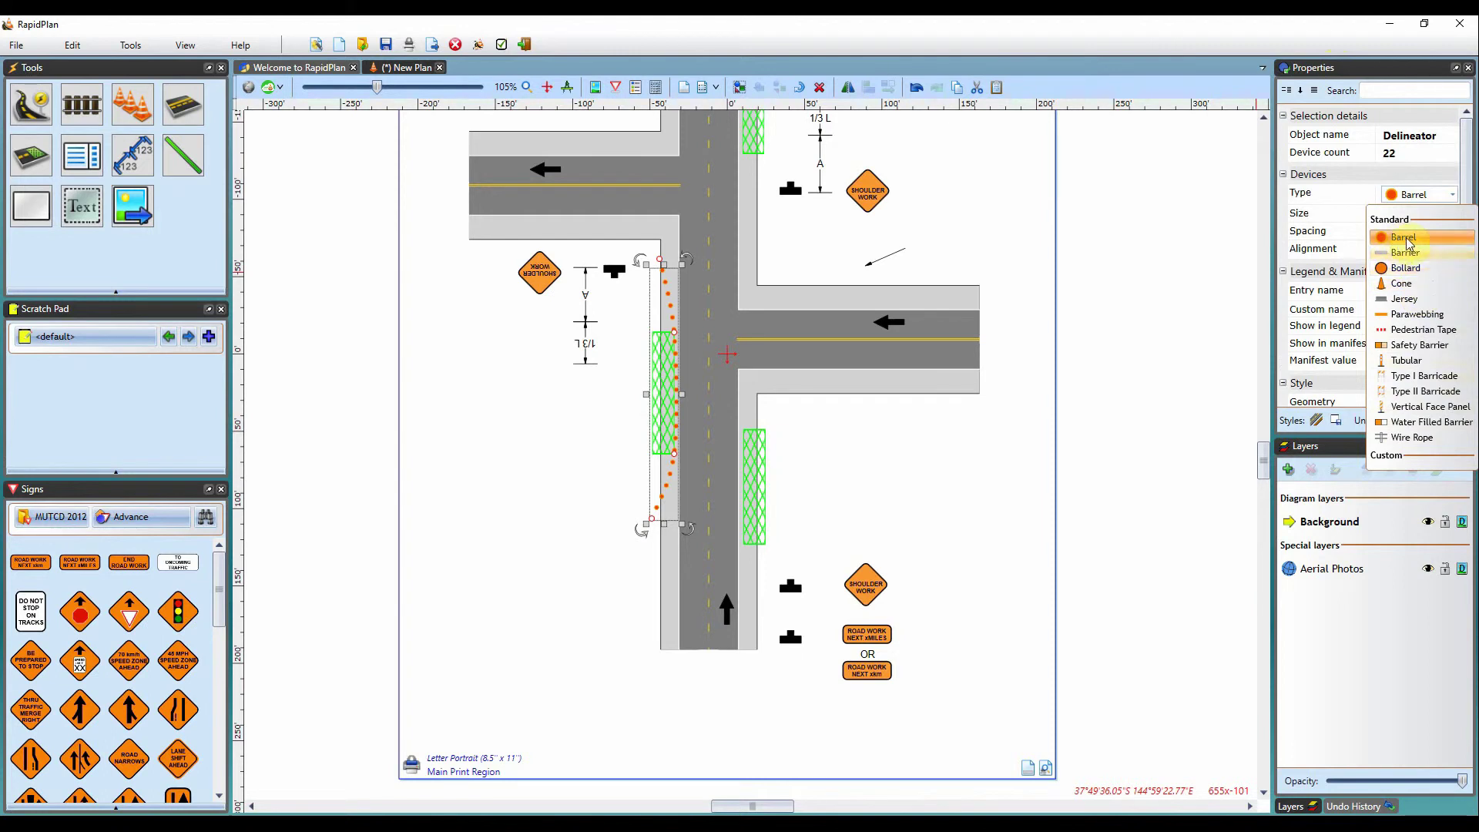
# Switch the delineator devices to Bollard and enter size 7 for them.
pyautogui.click(1414, 269)
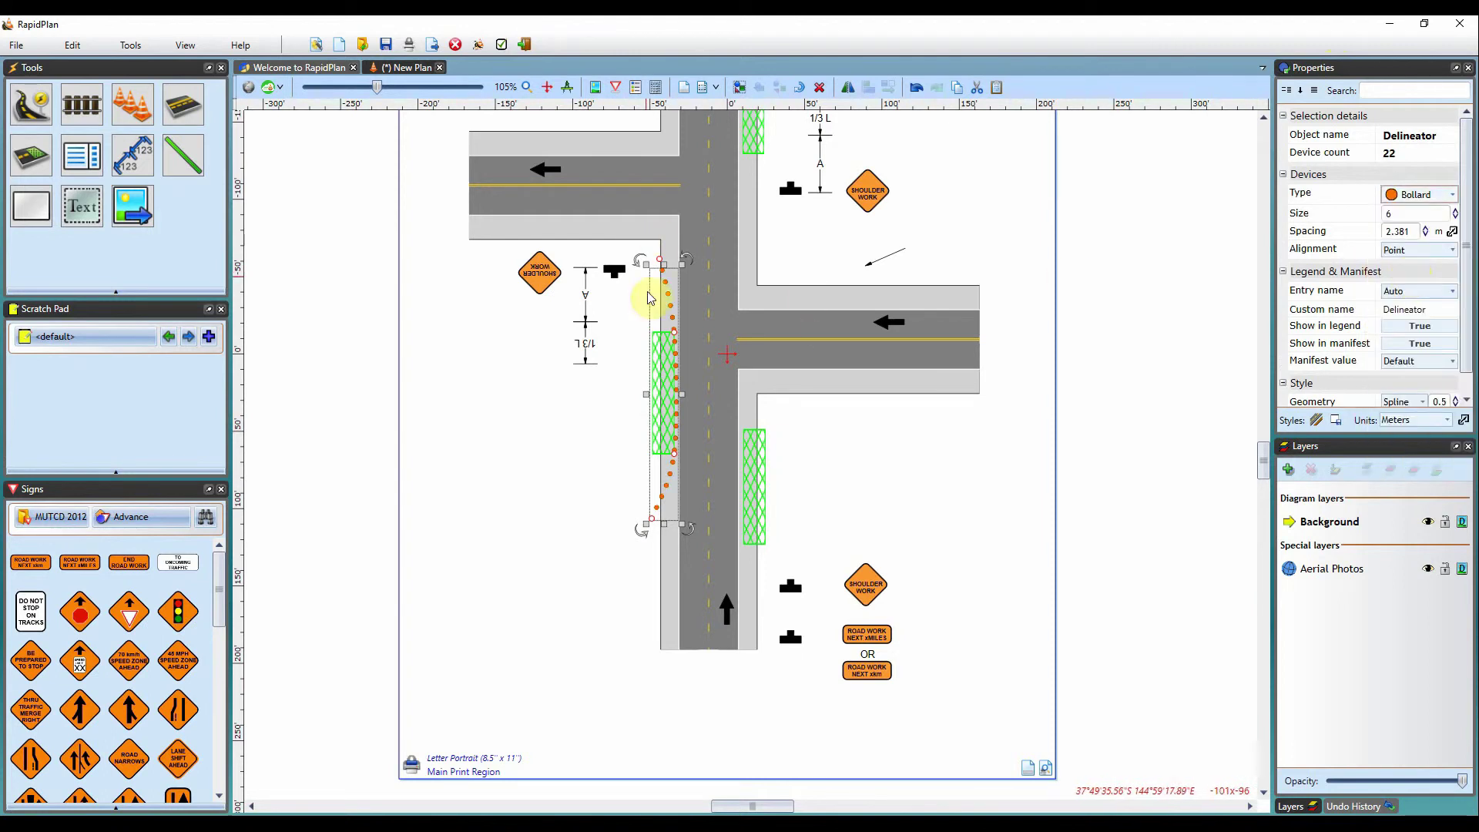
pyautogui.click(612, 397)
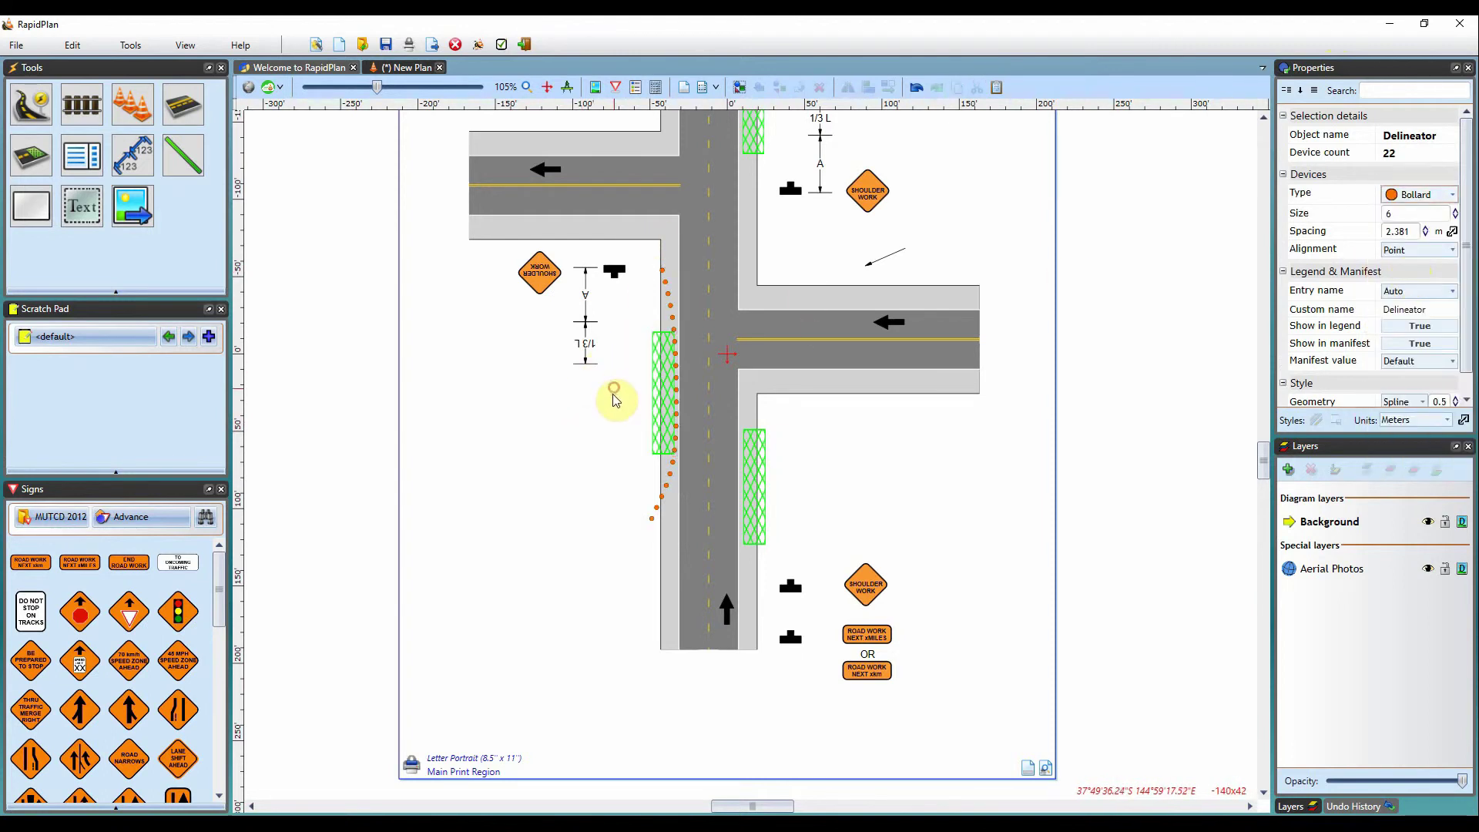
pyautogui.scroll(4, 660, 324)
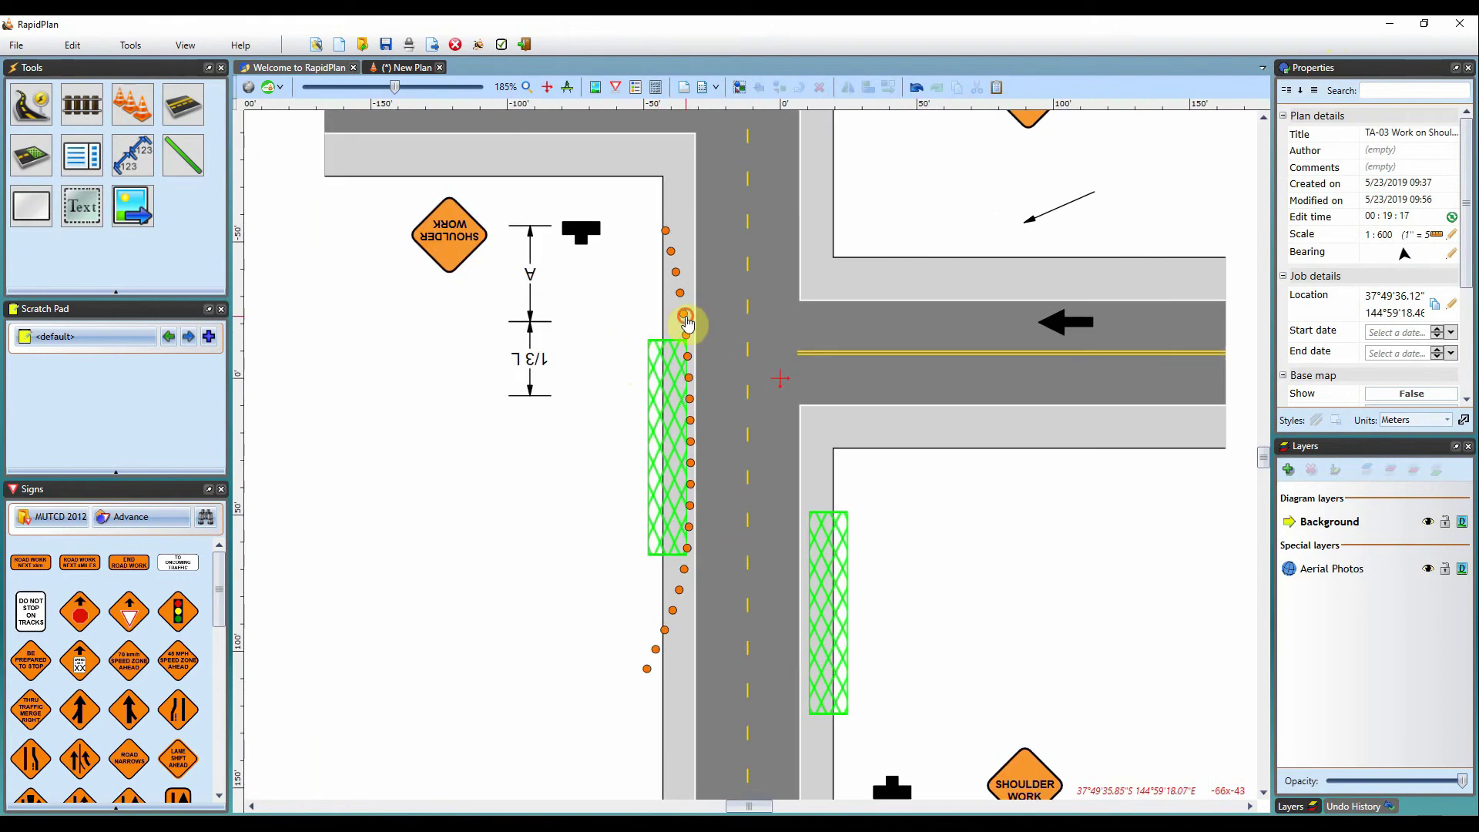
pyautogui.click(690, 322)
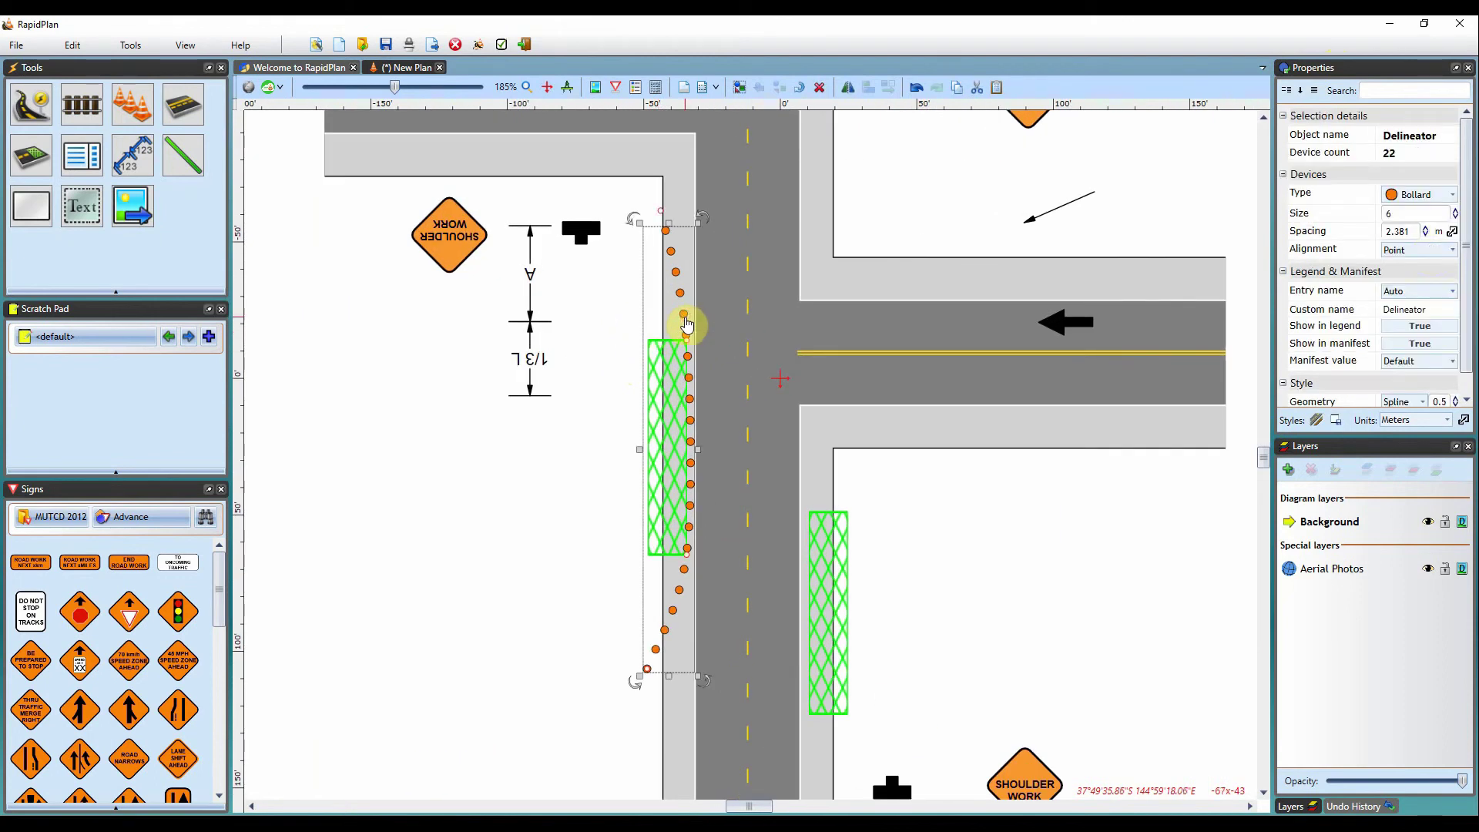
pyautogui.click(1455, 210)
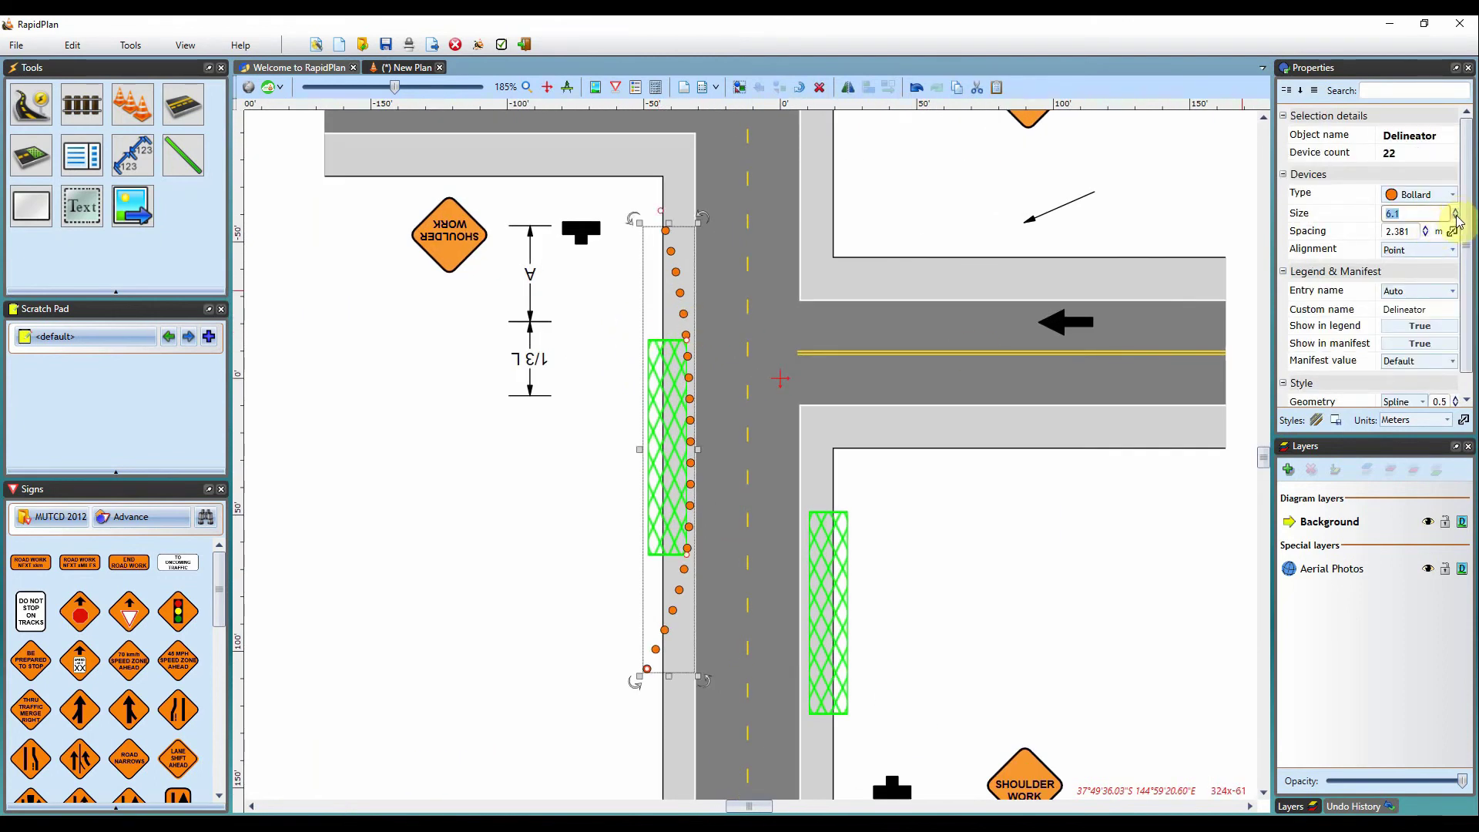
pyautogui.write('10')
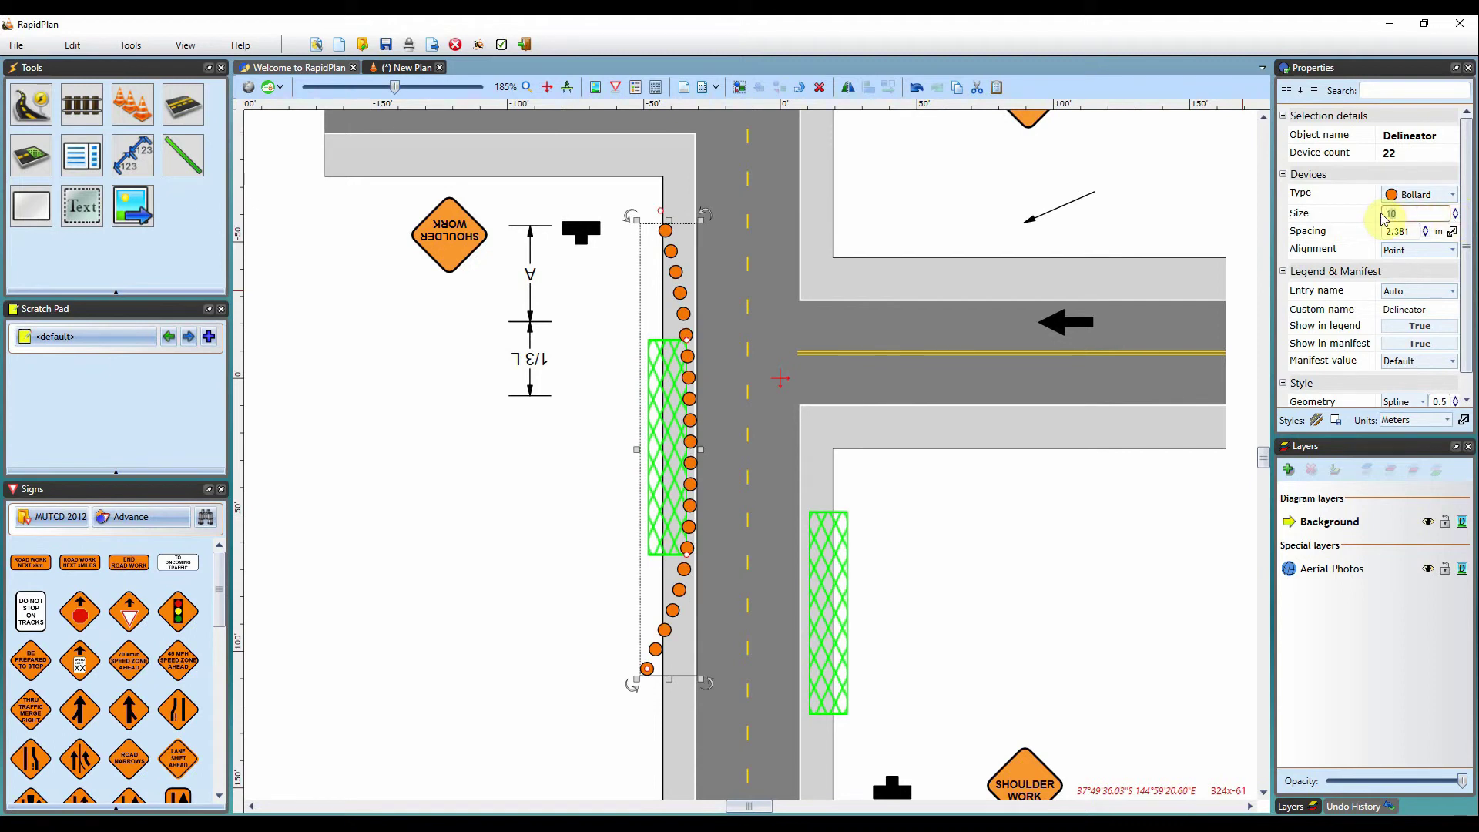
pyautogui.write('7')
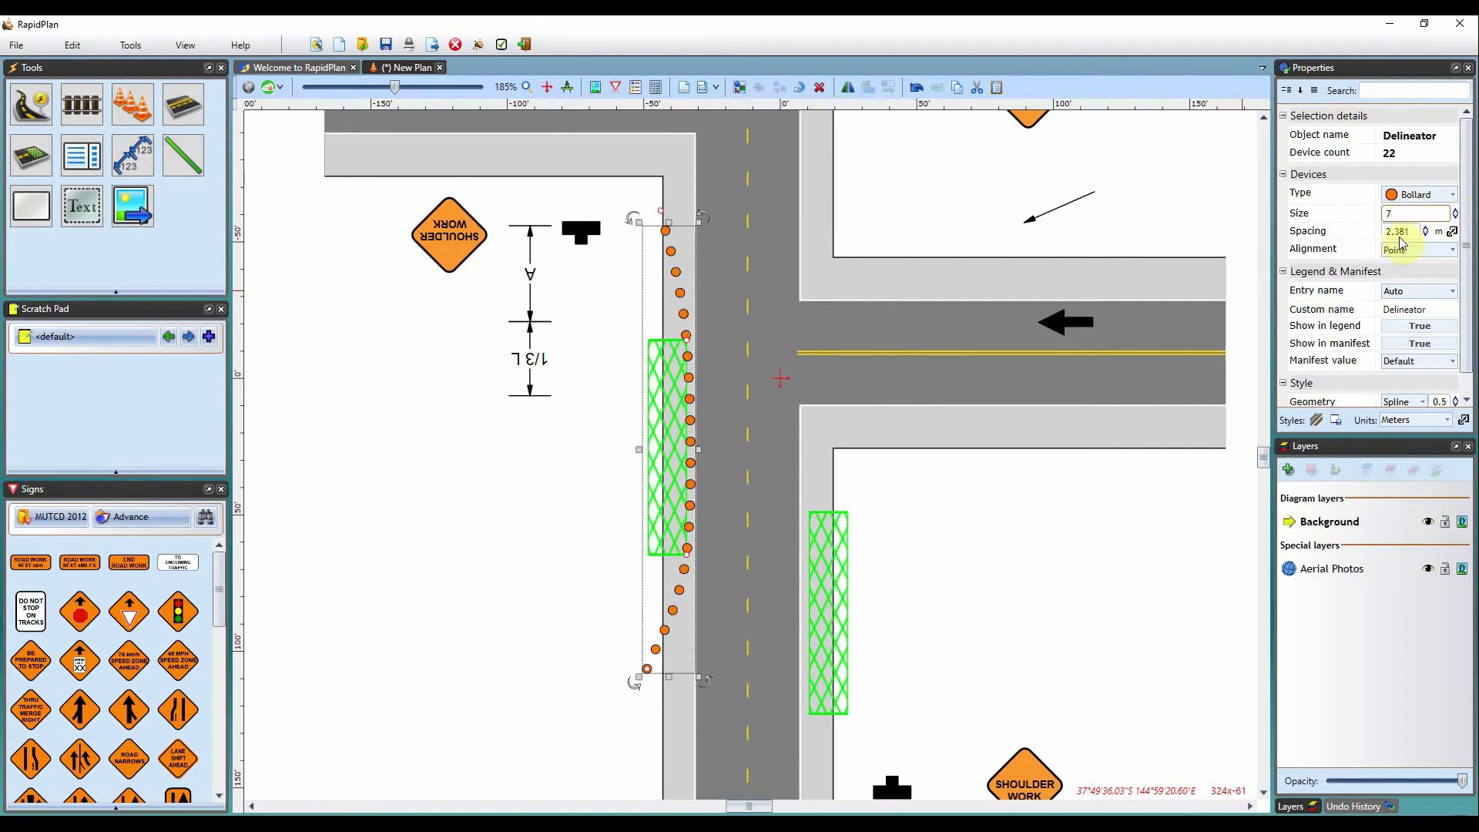
# Raise the bollard spacing to 4.881 m, leaving 11 bollards, and keep Point alignment.
pyautogui.click(1425, 228)
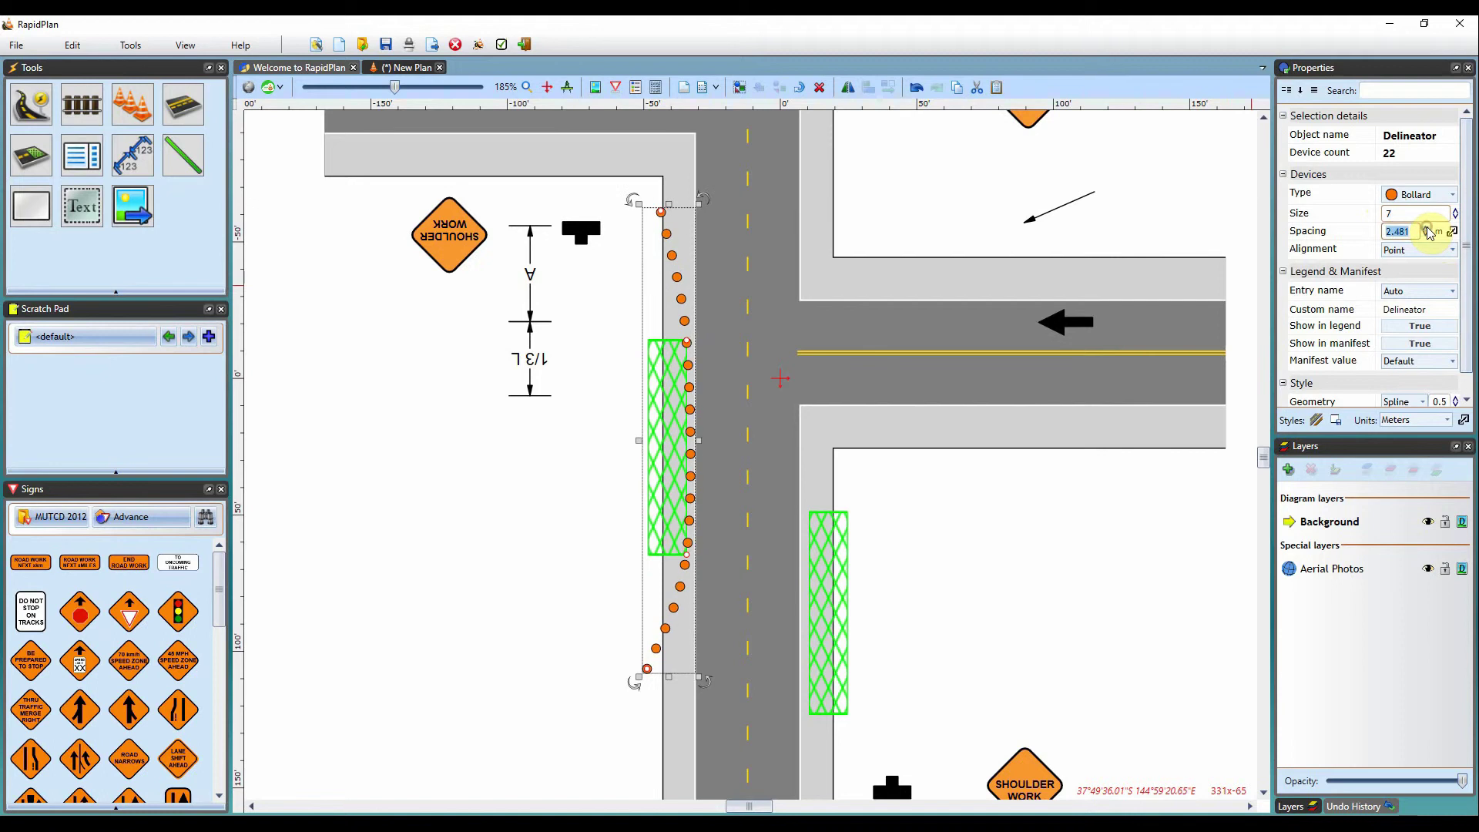
pyautogui.click(1426, 228)
pyautogui.click(1425, 228)
pyautogui.click(1426, 228)
pyautogui.click(1426, 228)
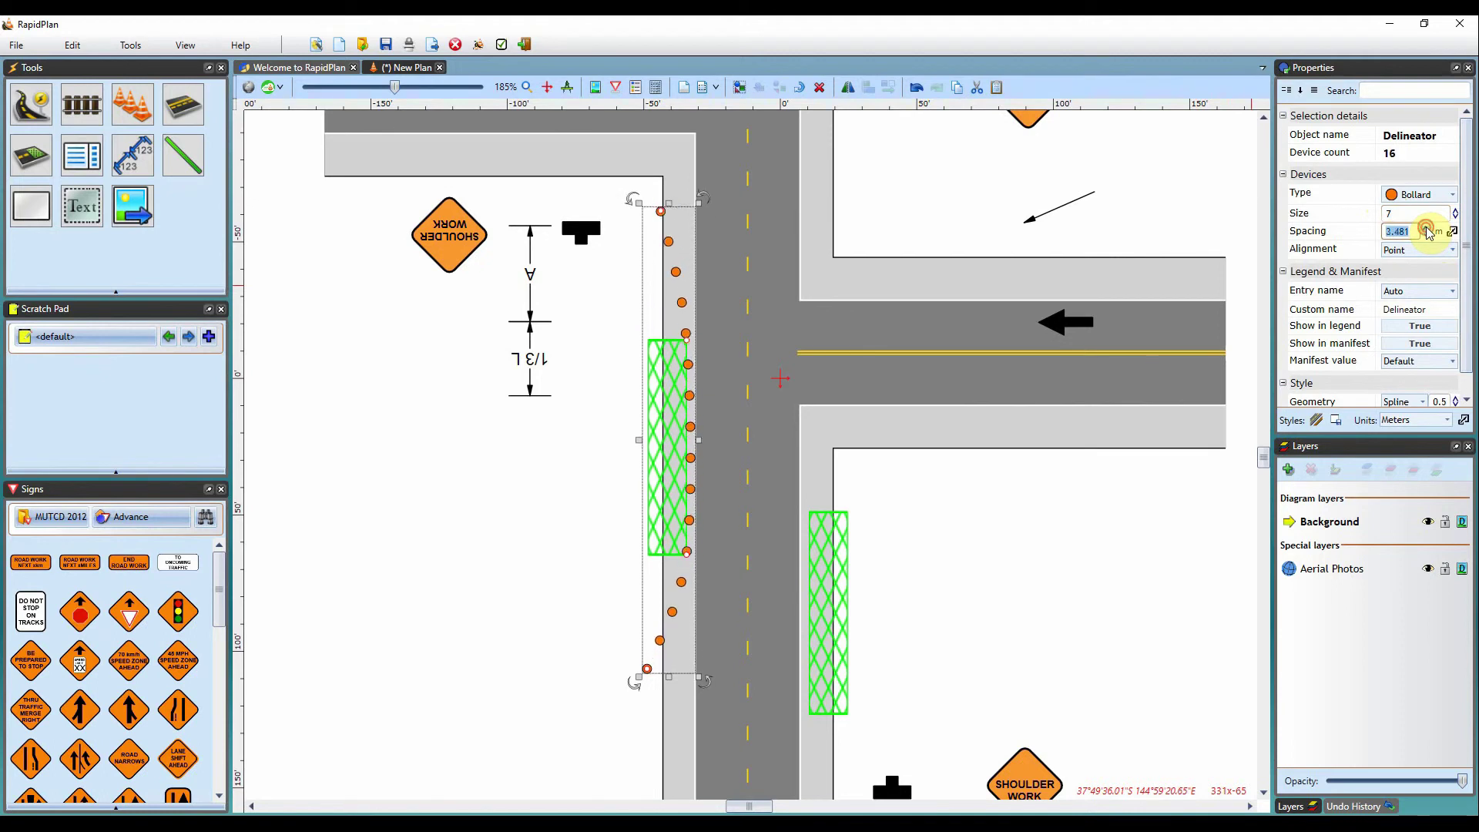
pyautogui.click(1426, 228)
pyautogui.click(1426, 228)
pyautogui.click(1425, 228)
pyautogui.click(1426, 228)
pyautogui.click(1426, 228)
pyautogui.click(1426, 228)
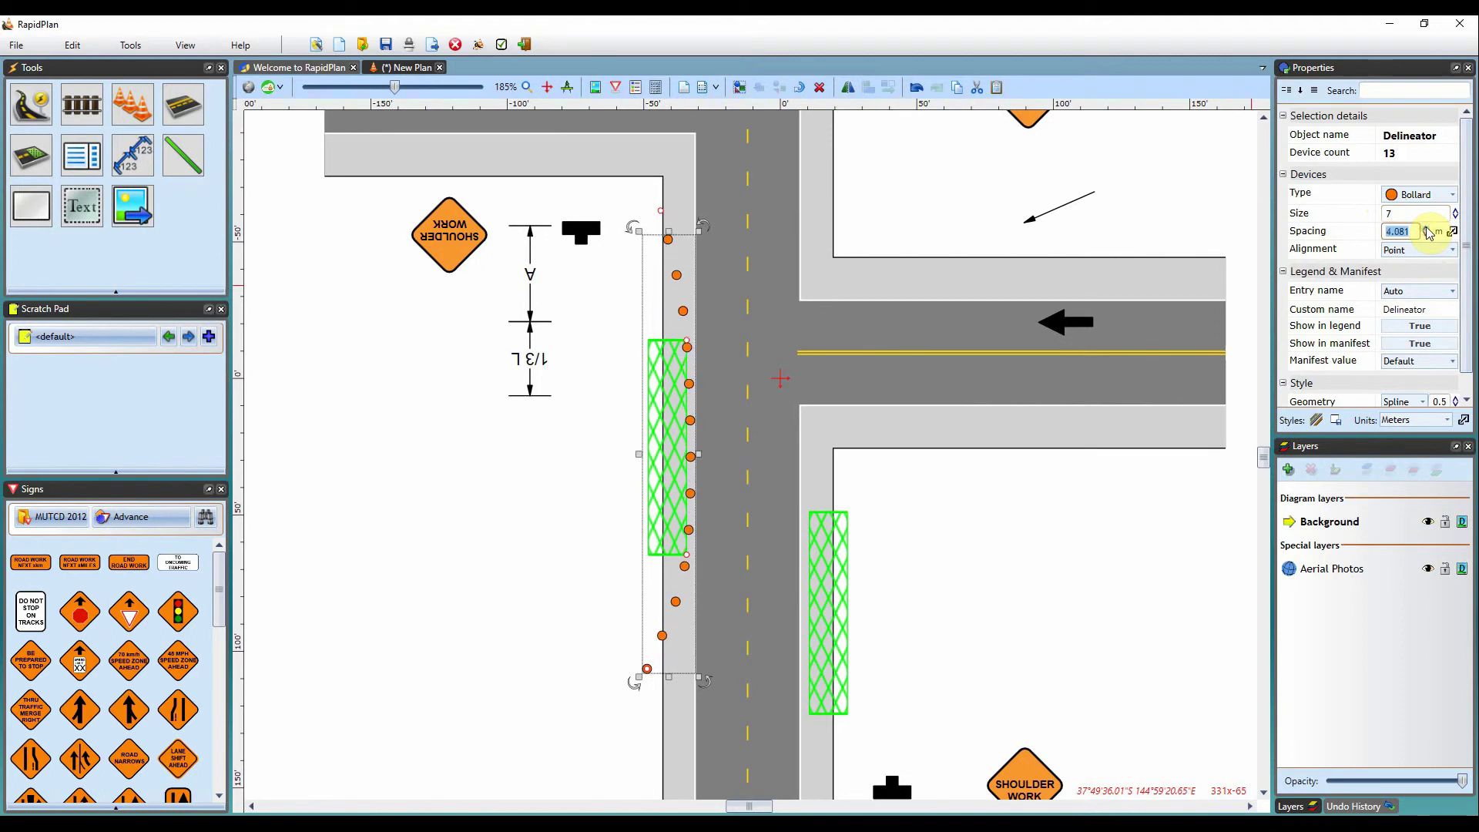
pyautogui.click(1426, 228)
pyautogui.click(1426, 228)
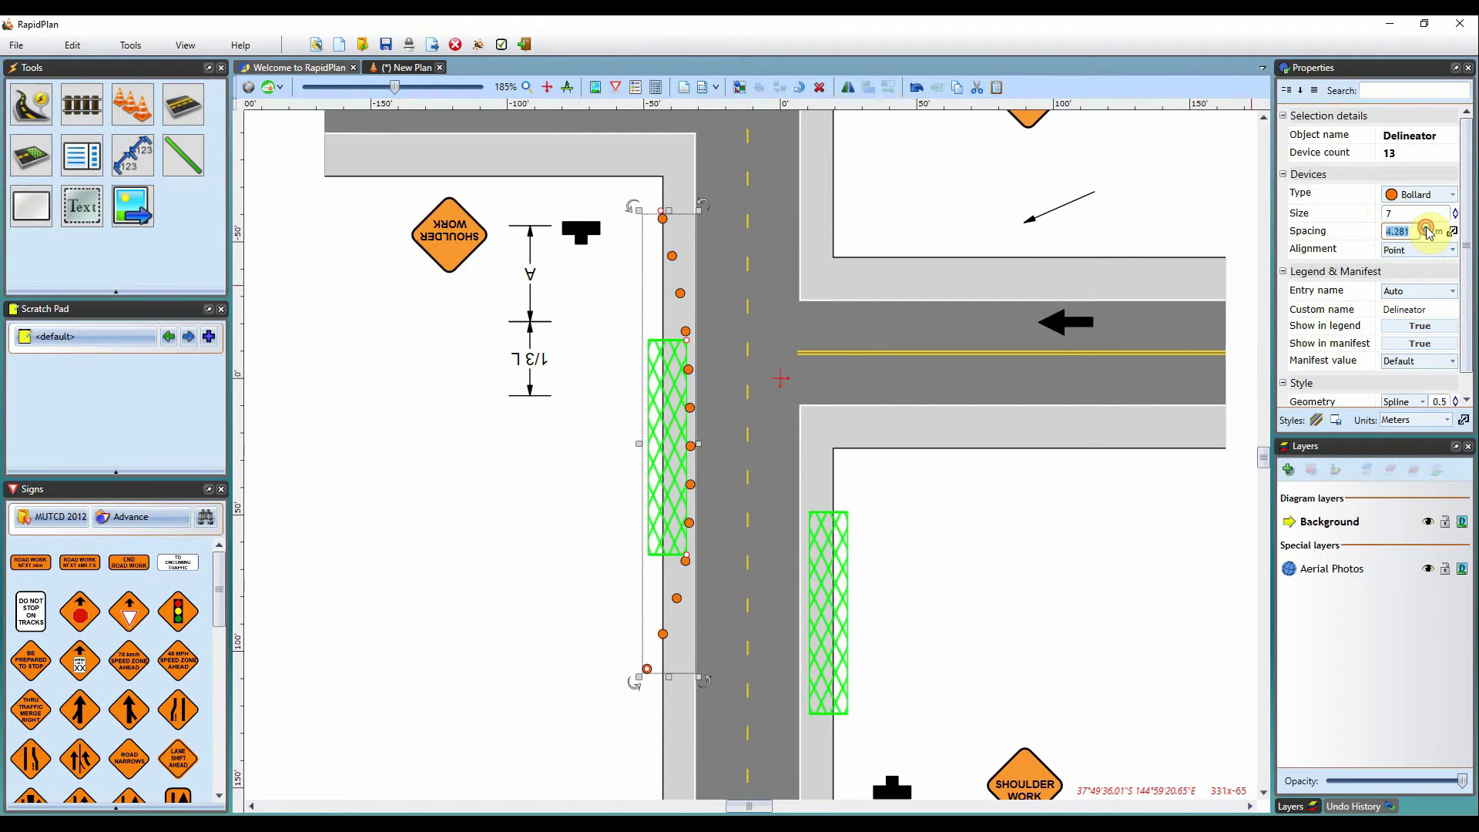
pyautogui.click(1426, 228)
pyautogui.click(1426, 228)
pyautogui.click(1426, 228)
pyautogui.click(1425, 228)
pyautogui.click(1426, 228)
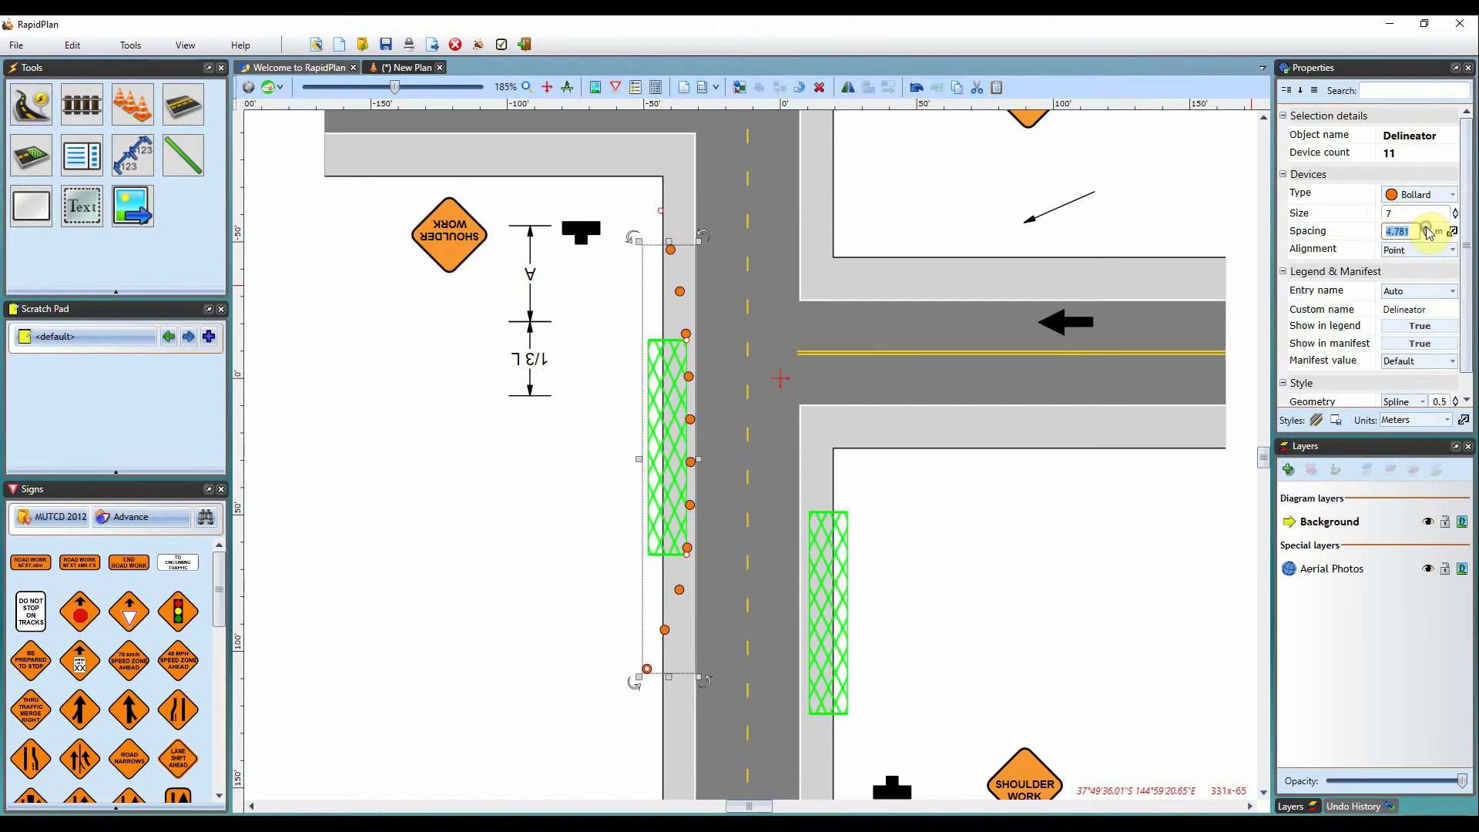
pyautogui.click(1426, 228)
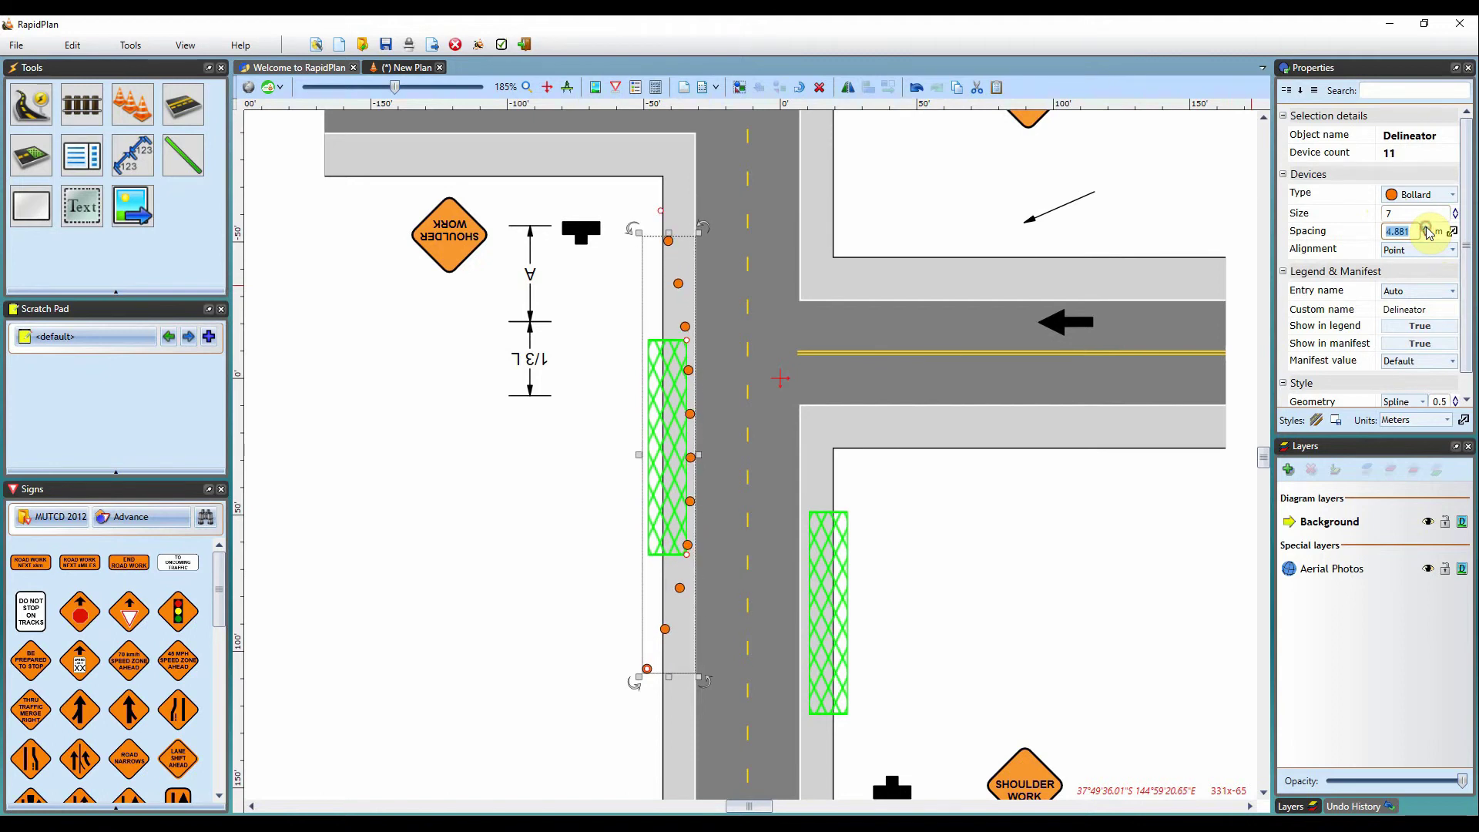
pyautogui.click(1376, 248)
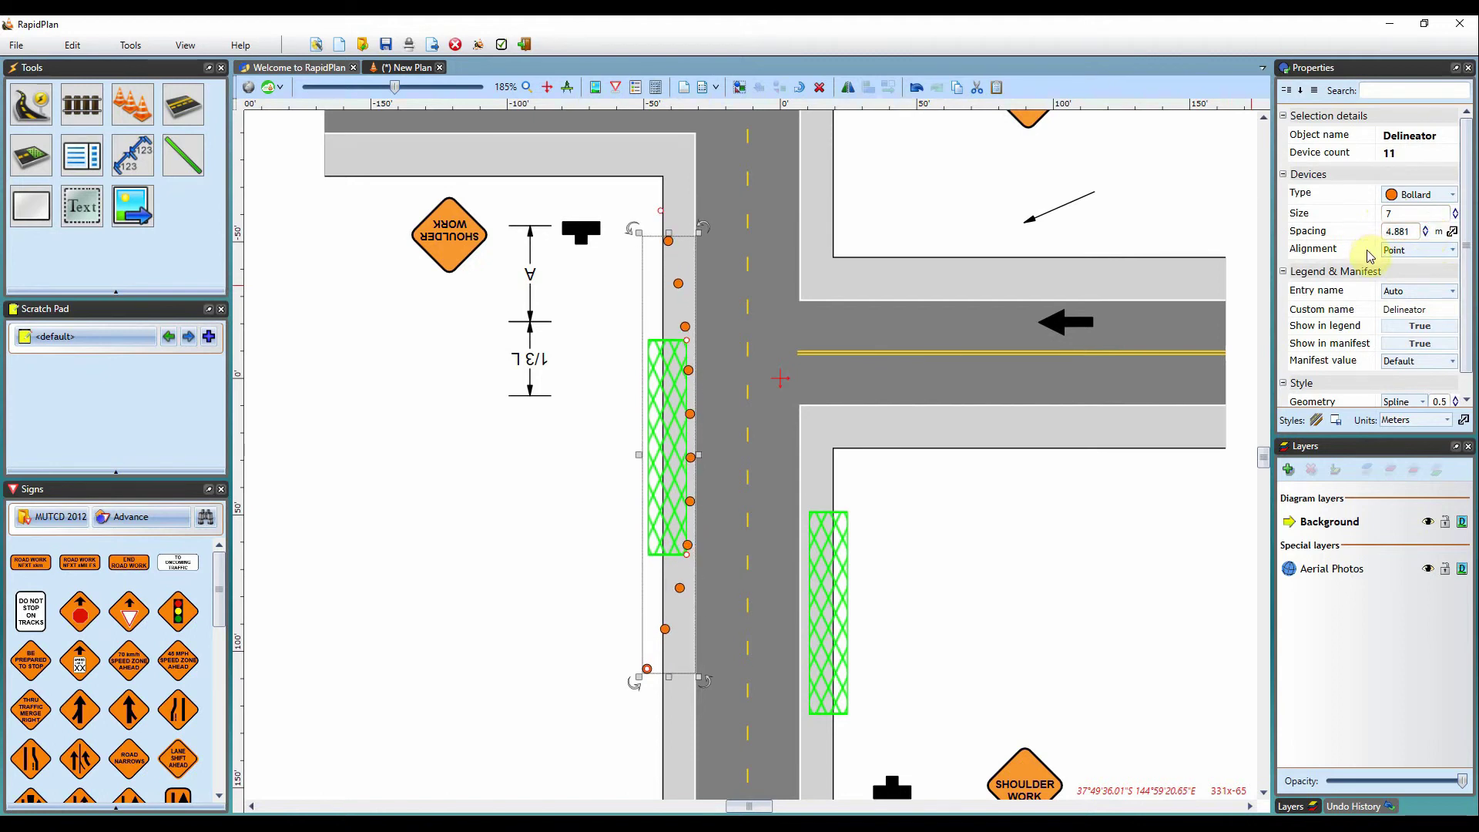
pyautogui.click(1453, 251)
pyautogui.click(1453, 254)
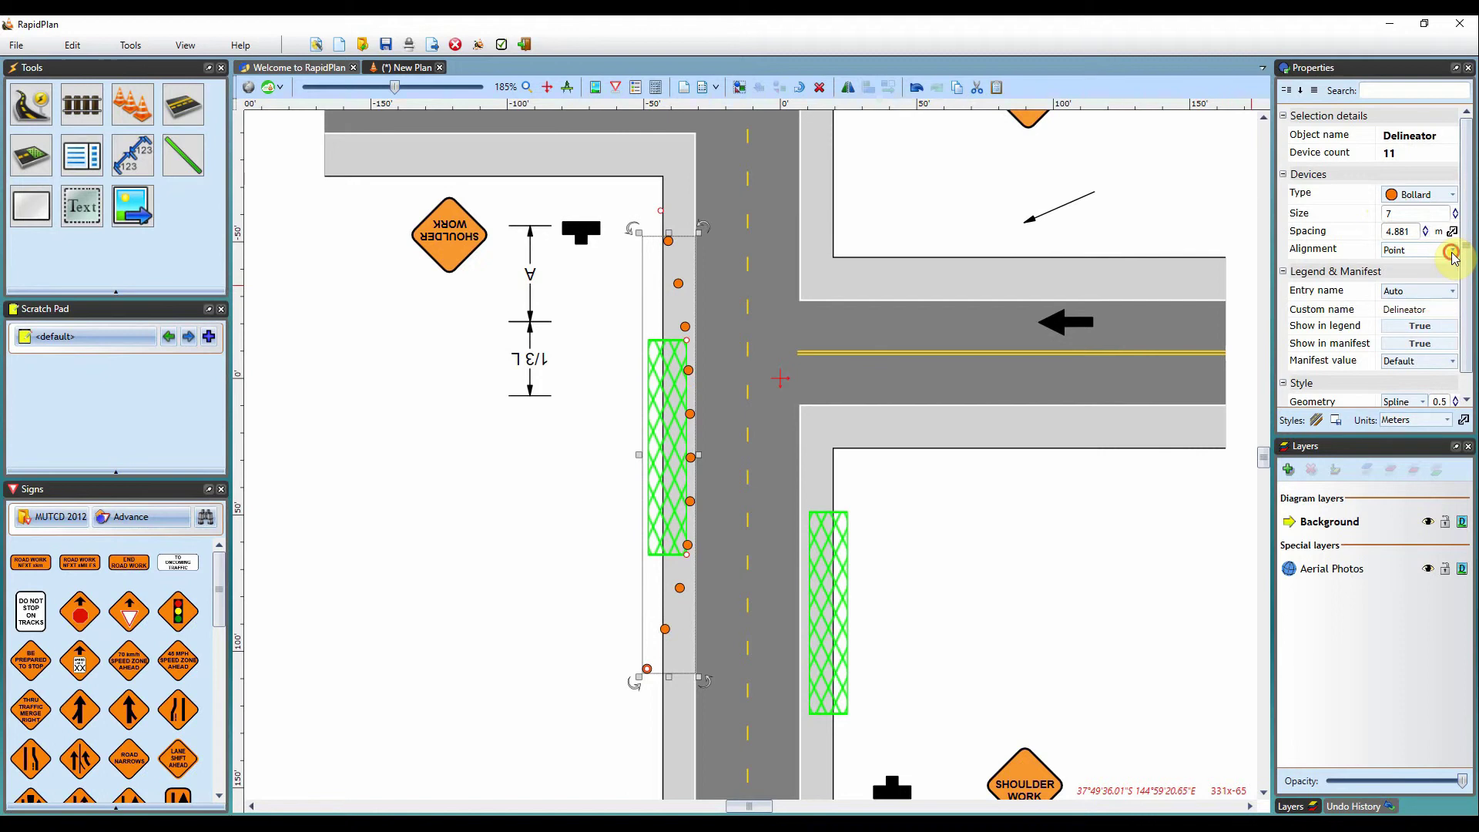
# Try cones on the delineator with parallel, perpendicular, then Point alignment.
pyautogui.click(1451, 194)
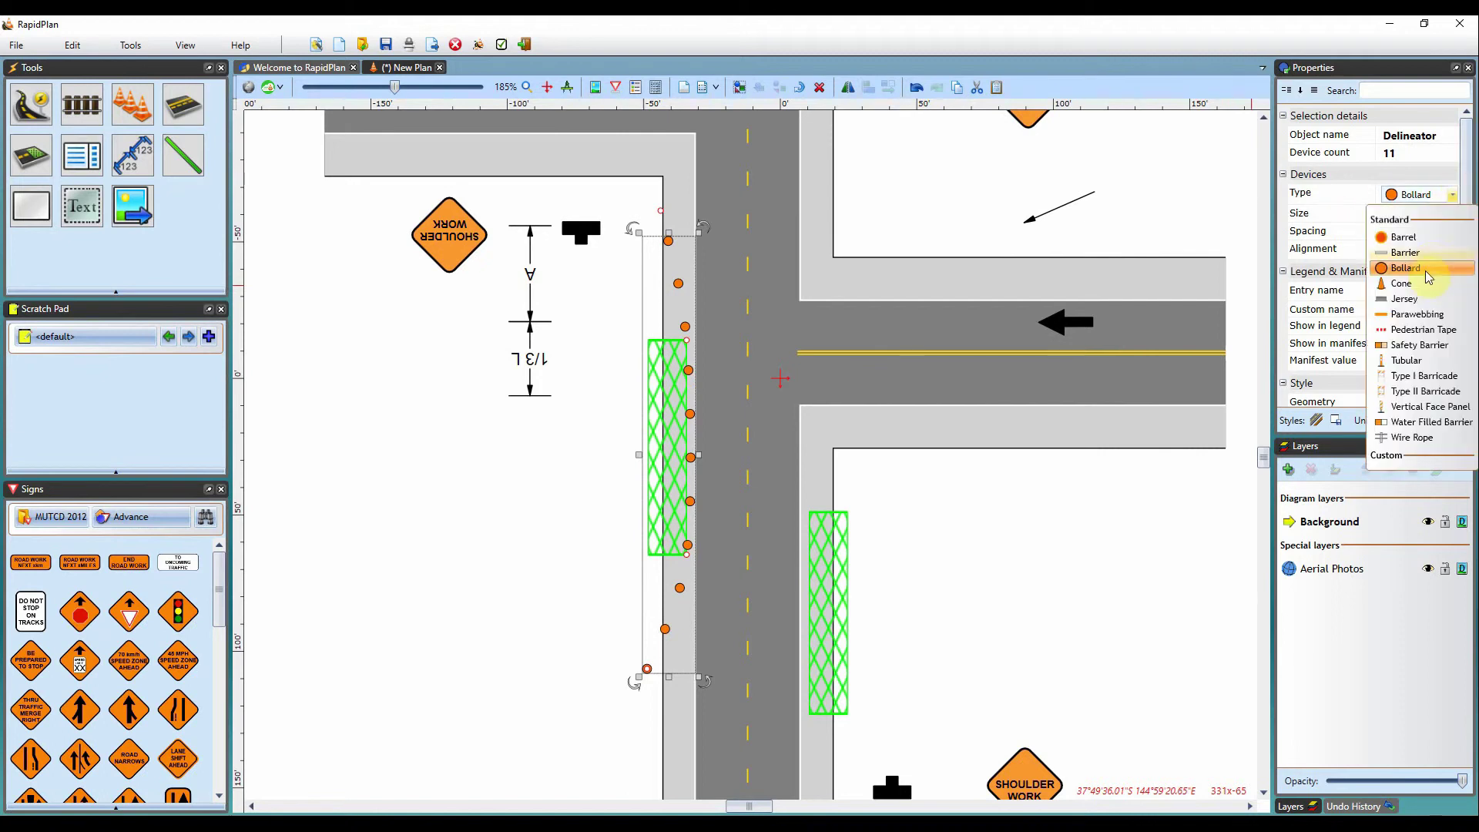
pyautogui.click(1424, 285)
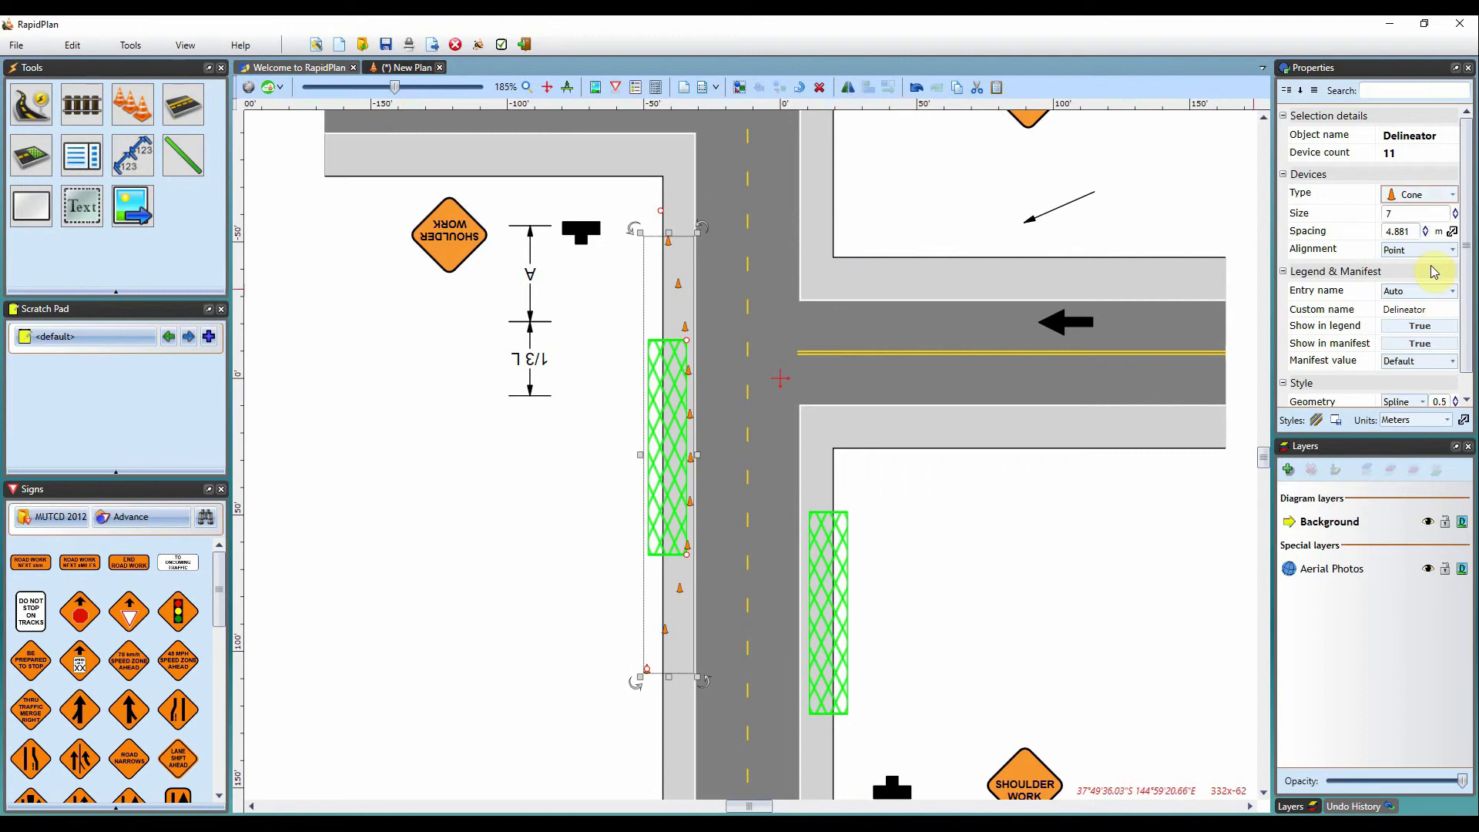
pyautogui.click(1454, 250)
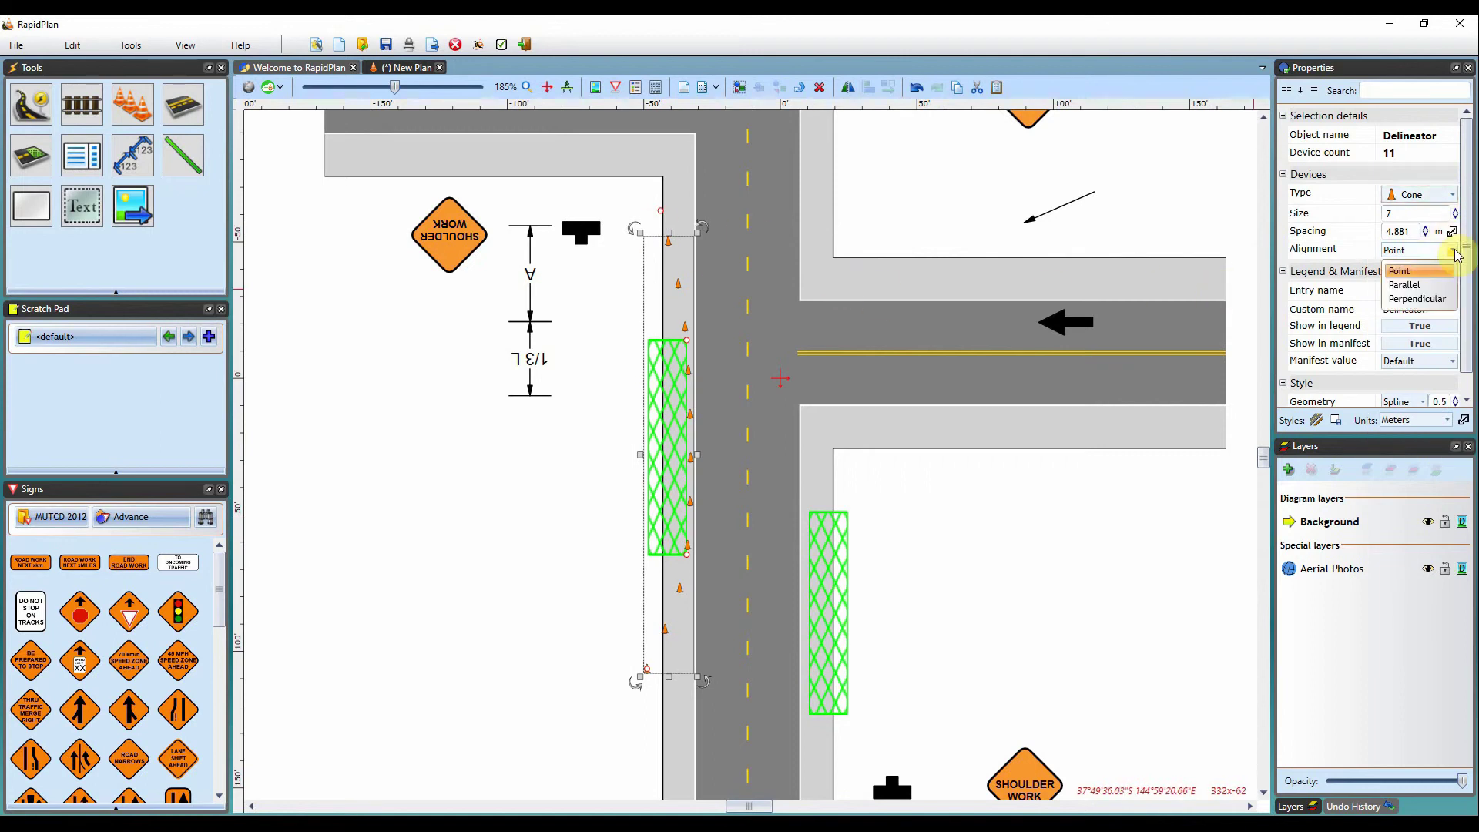
pyautogui.click(1415, 289)
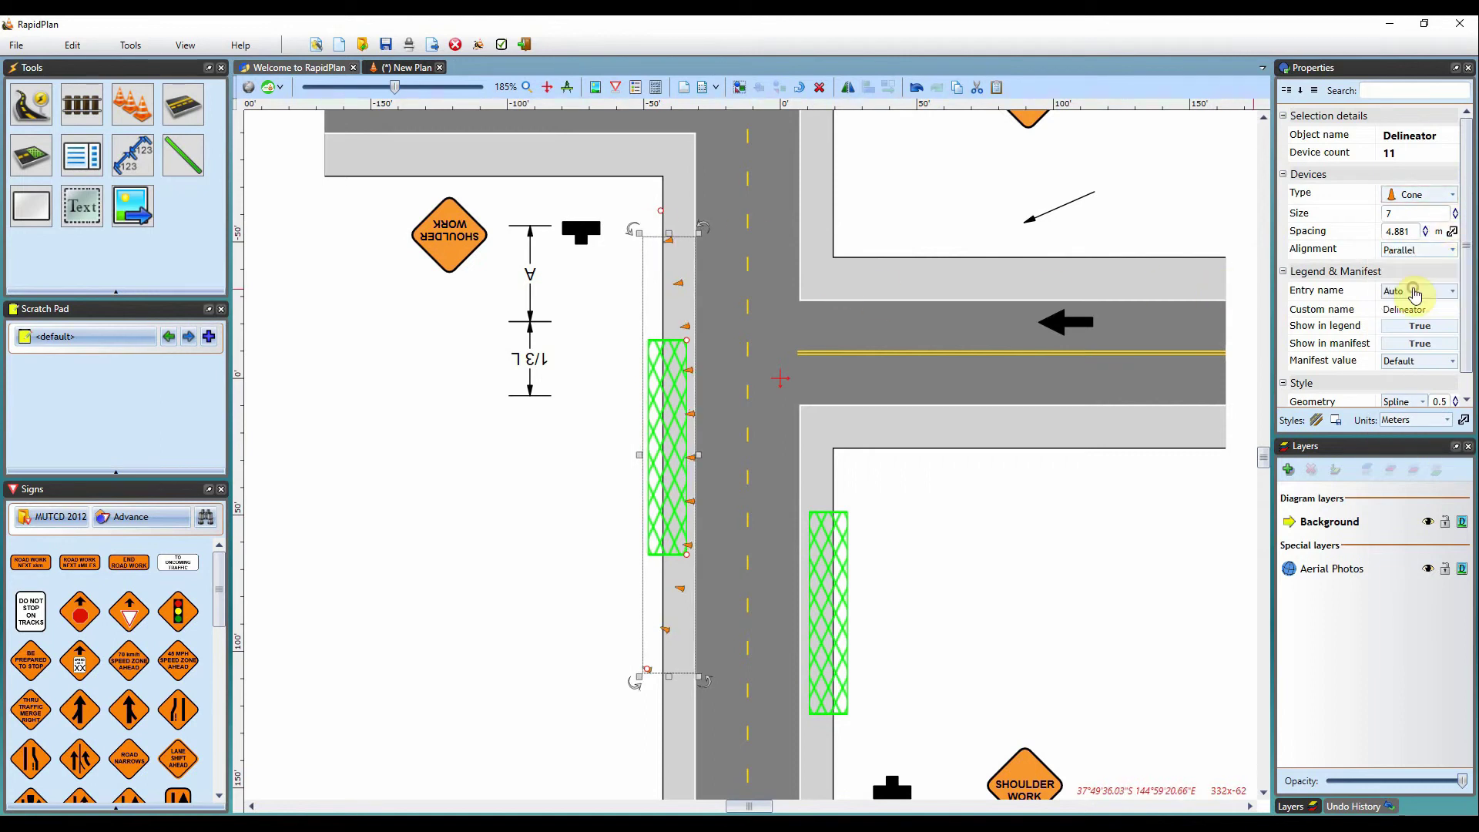
pyautogui.click(1443, 254)
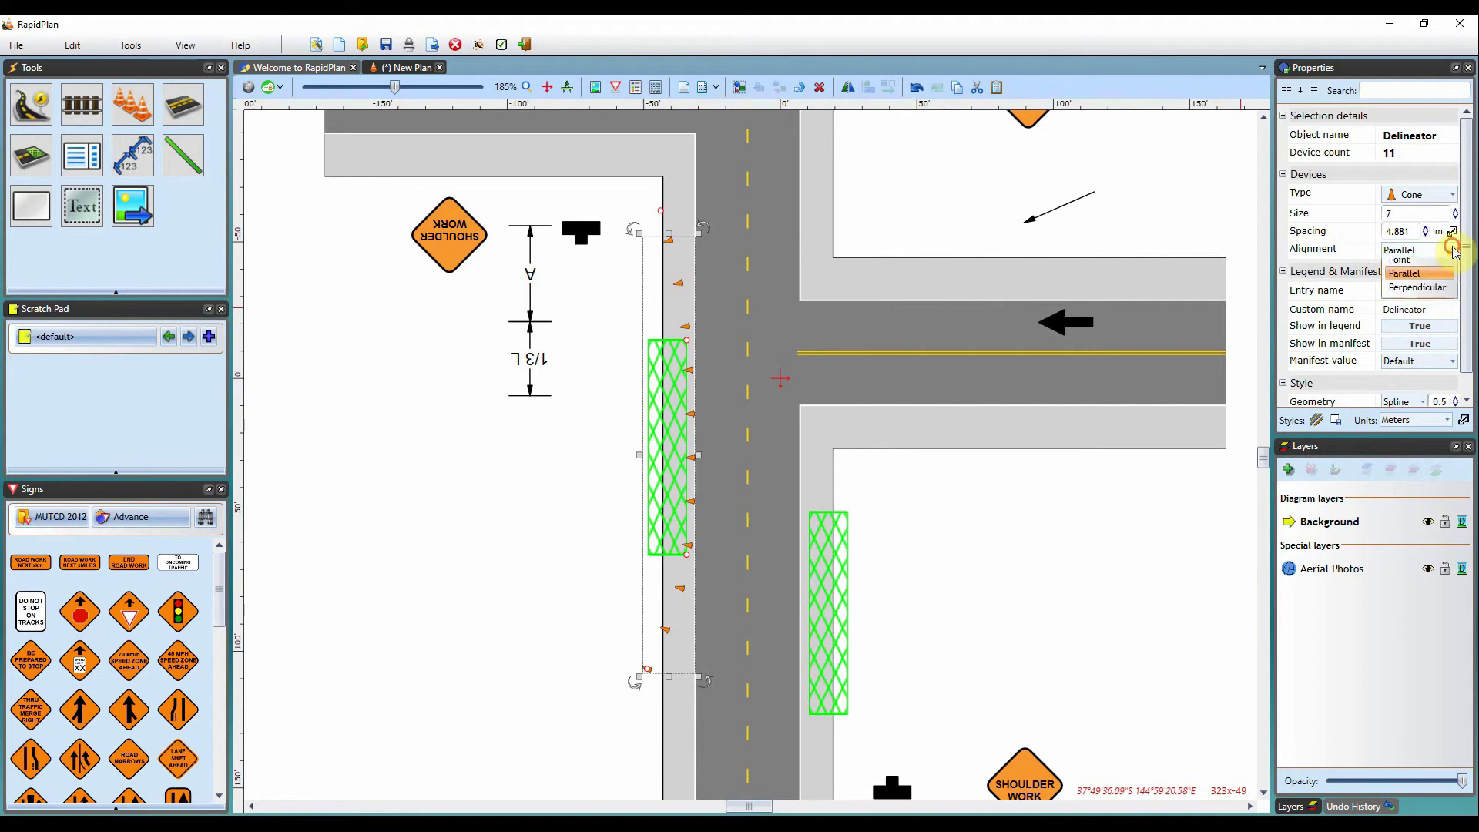
pyautogui.click(1416, 302)
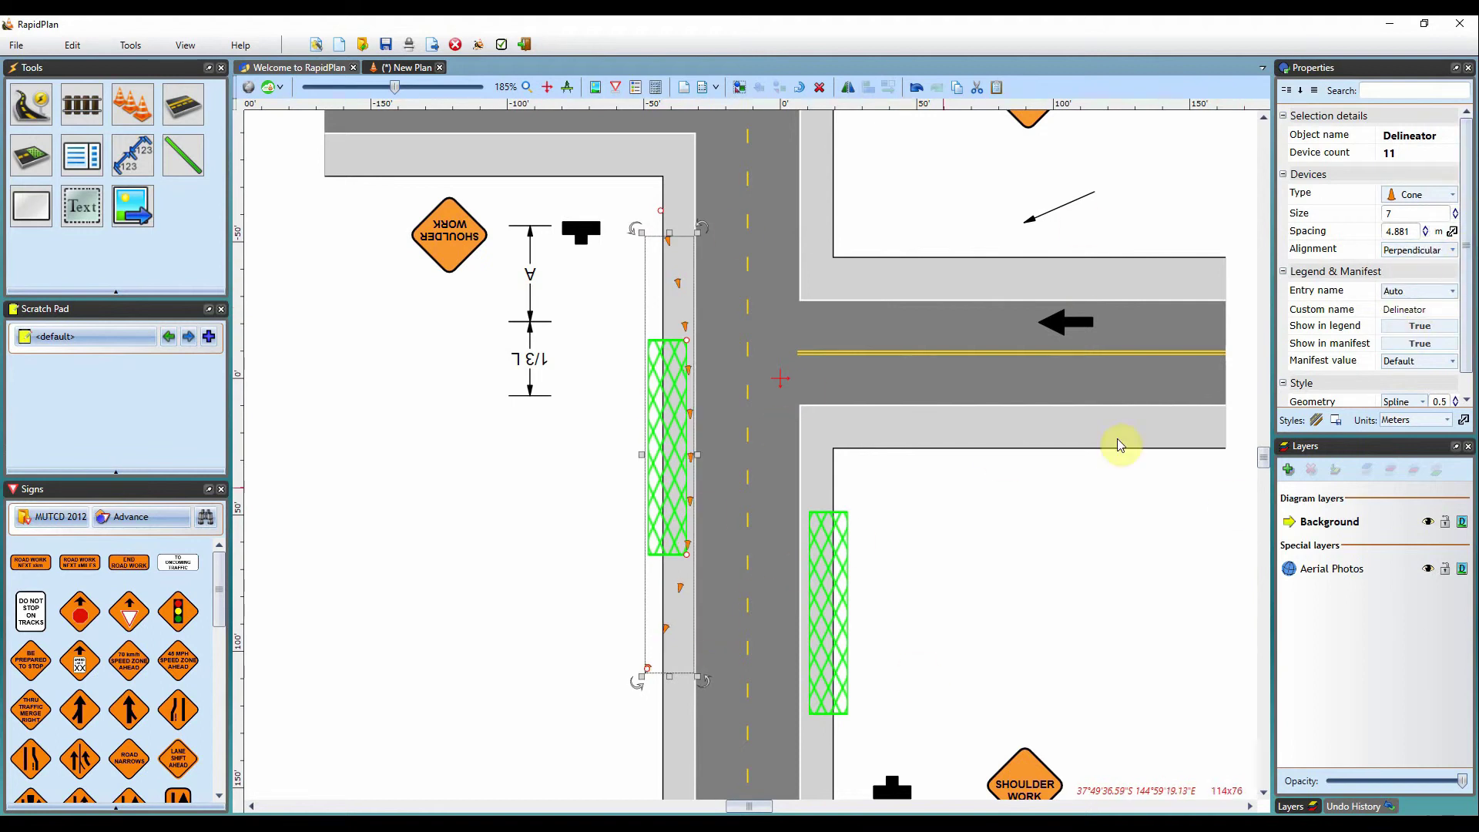
pyautogui.click(1452, 252)
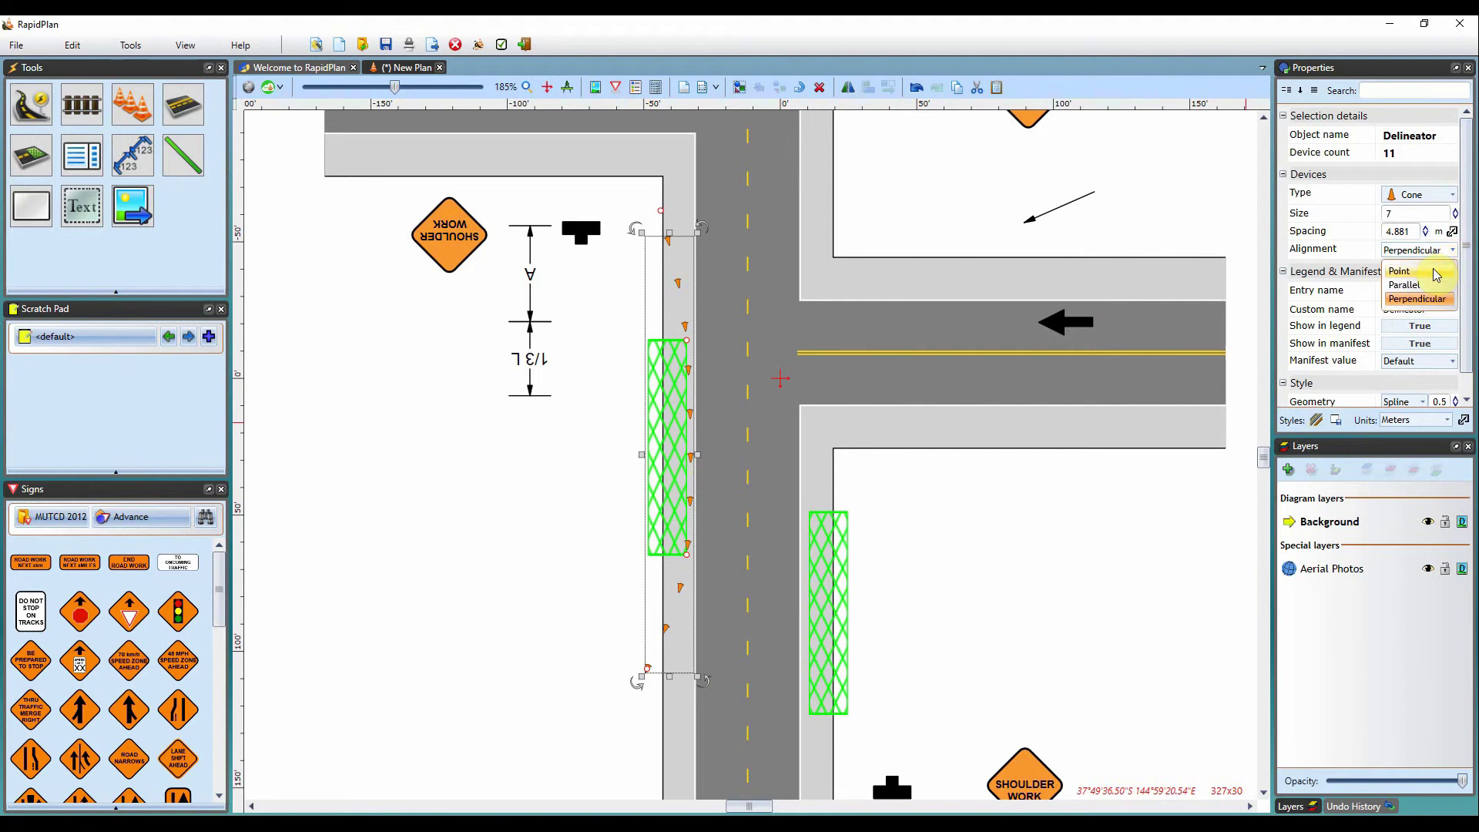
pyautogui.click(1436, 272)
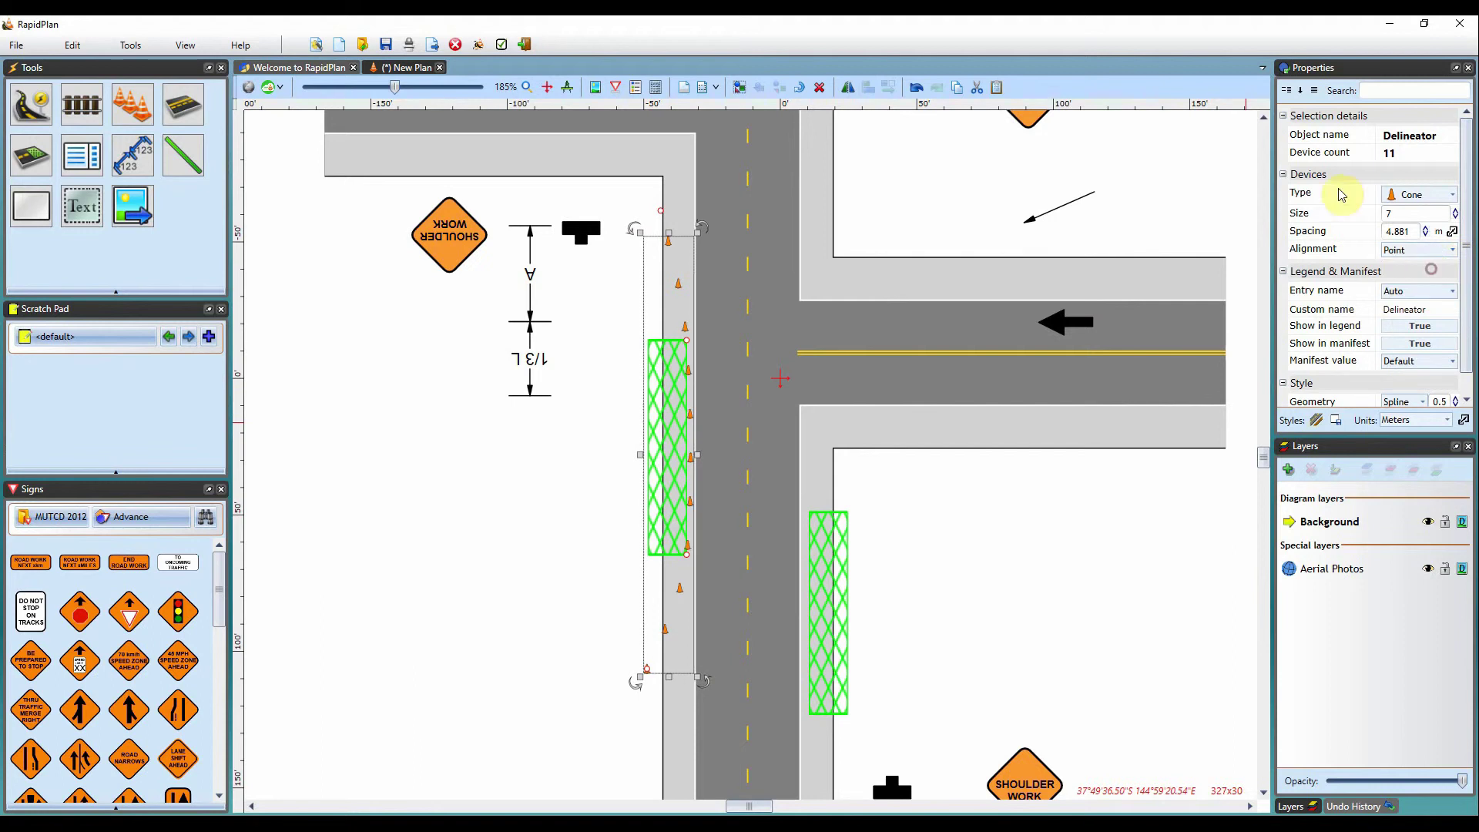
# Switch the delineator devices back to bollards.
pyautogui.click(1453, 195)
pyautogui.click(1406, 268)
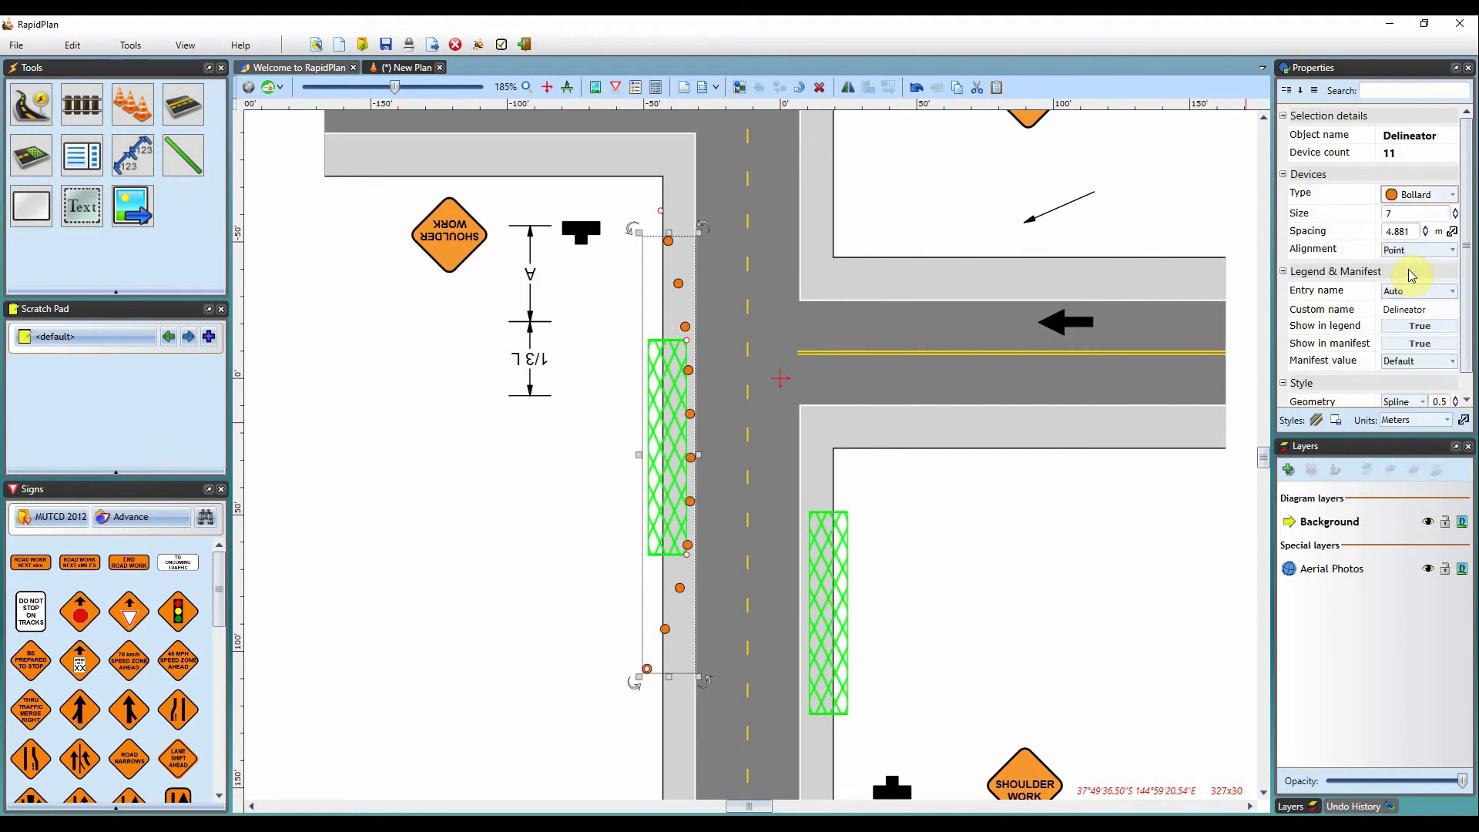
pyautogui.scroll(-1, 1468, 293)
pyautogui.scroll(1, 1456, 270)
pyautogui.click(617, 635)
pyautogui.click(132, 105)
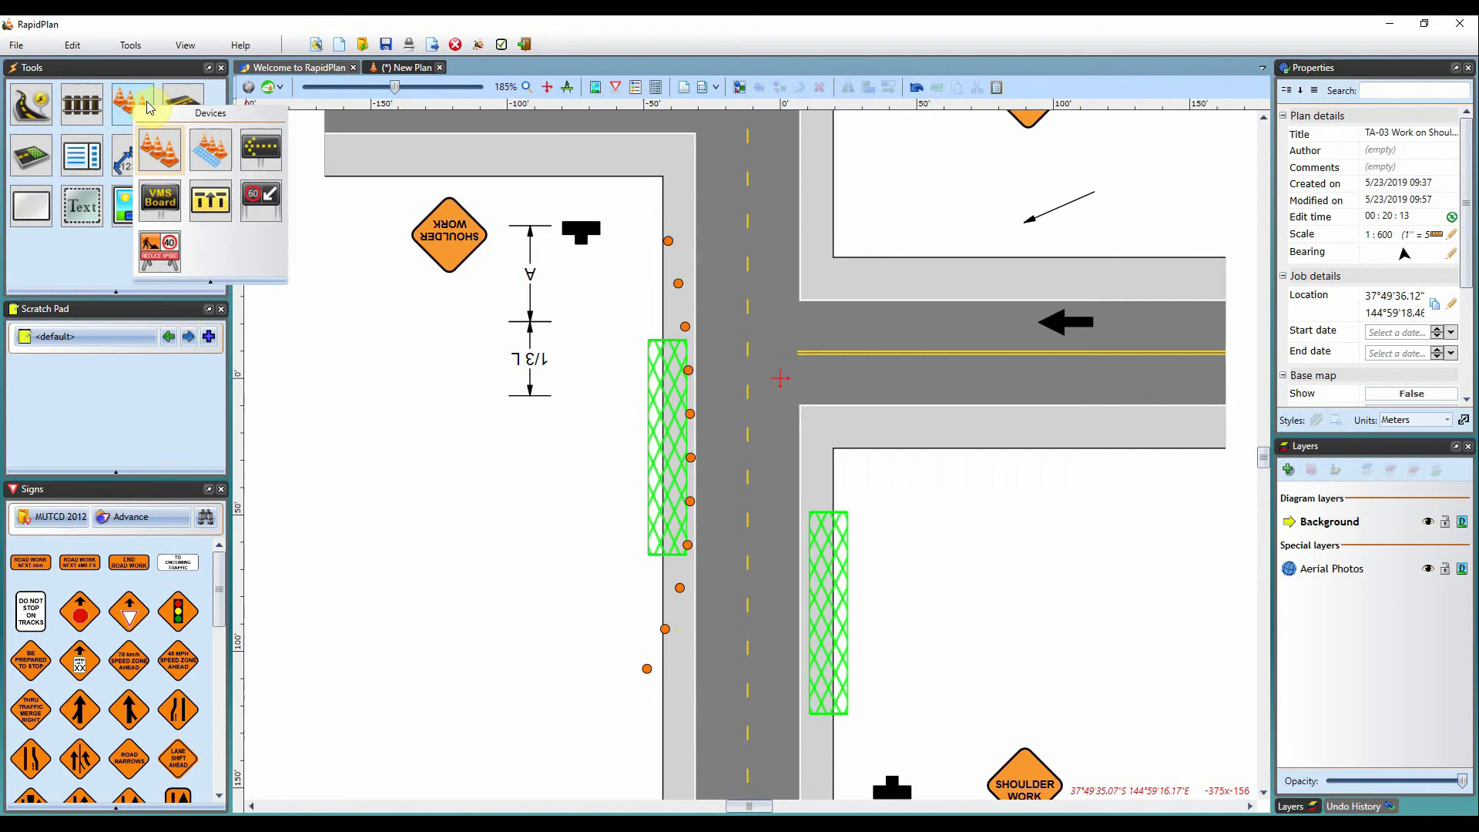
pyautogui.click(210, 150)
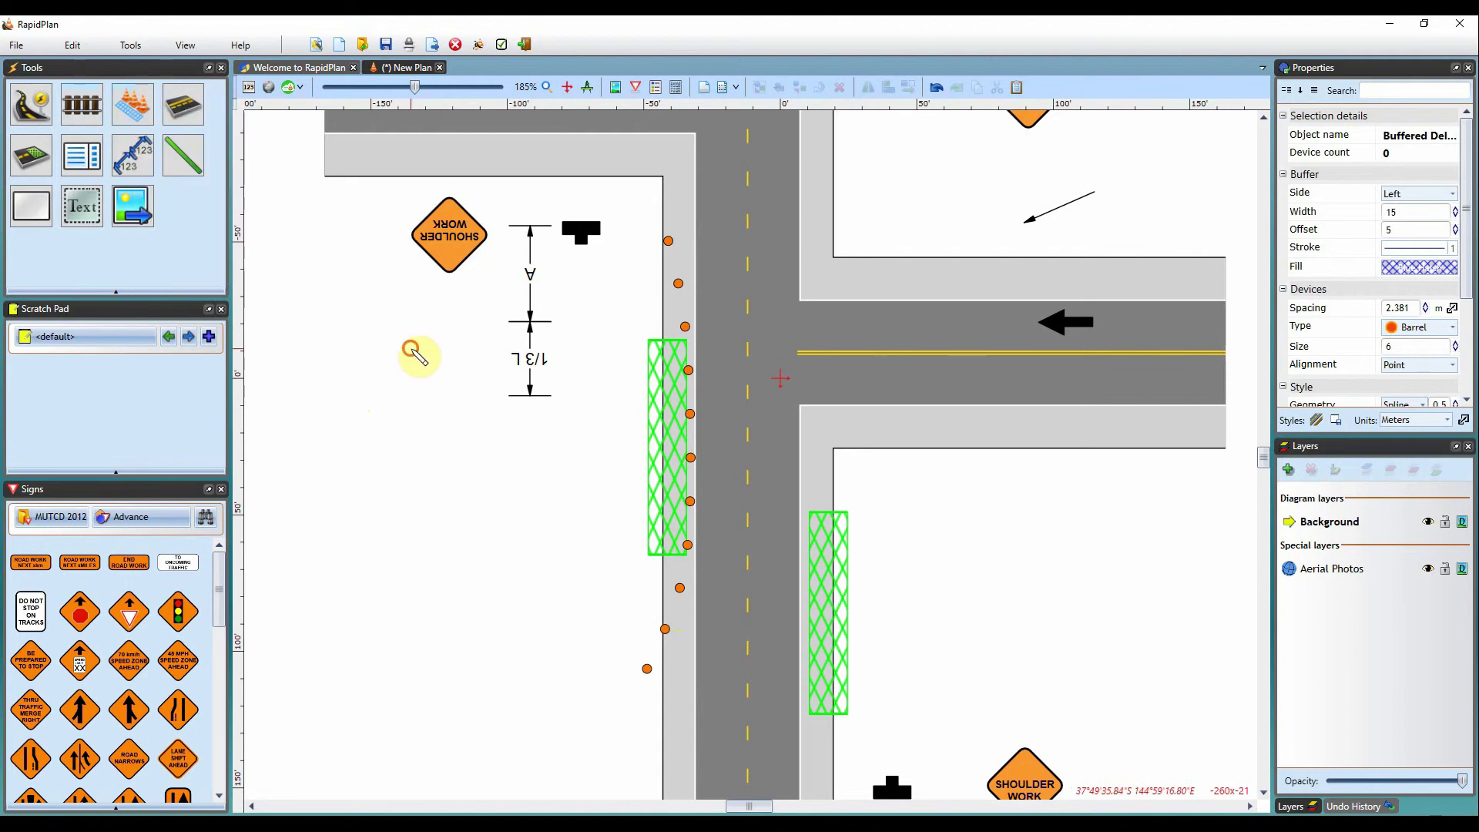
pyautogui.moveTo(412, 351)
pyautogui.mouseDown()
pyautogui.moveTo(473, 489)
pyautogui.moveTo(488, 585)
pyautogui.moveTo(467, 618)
pyautogui.moveTo(470, 687)
pyautogui.moveTo(497, 667)
pyautogui.mouseUp()
pyautogui.click(409, 387)
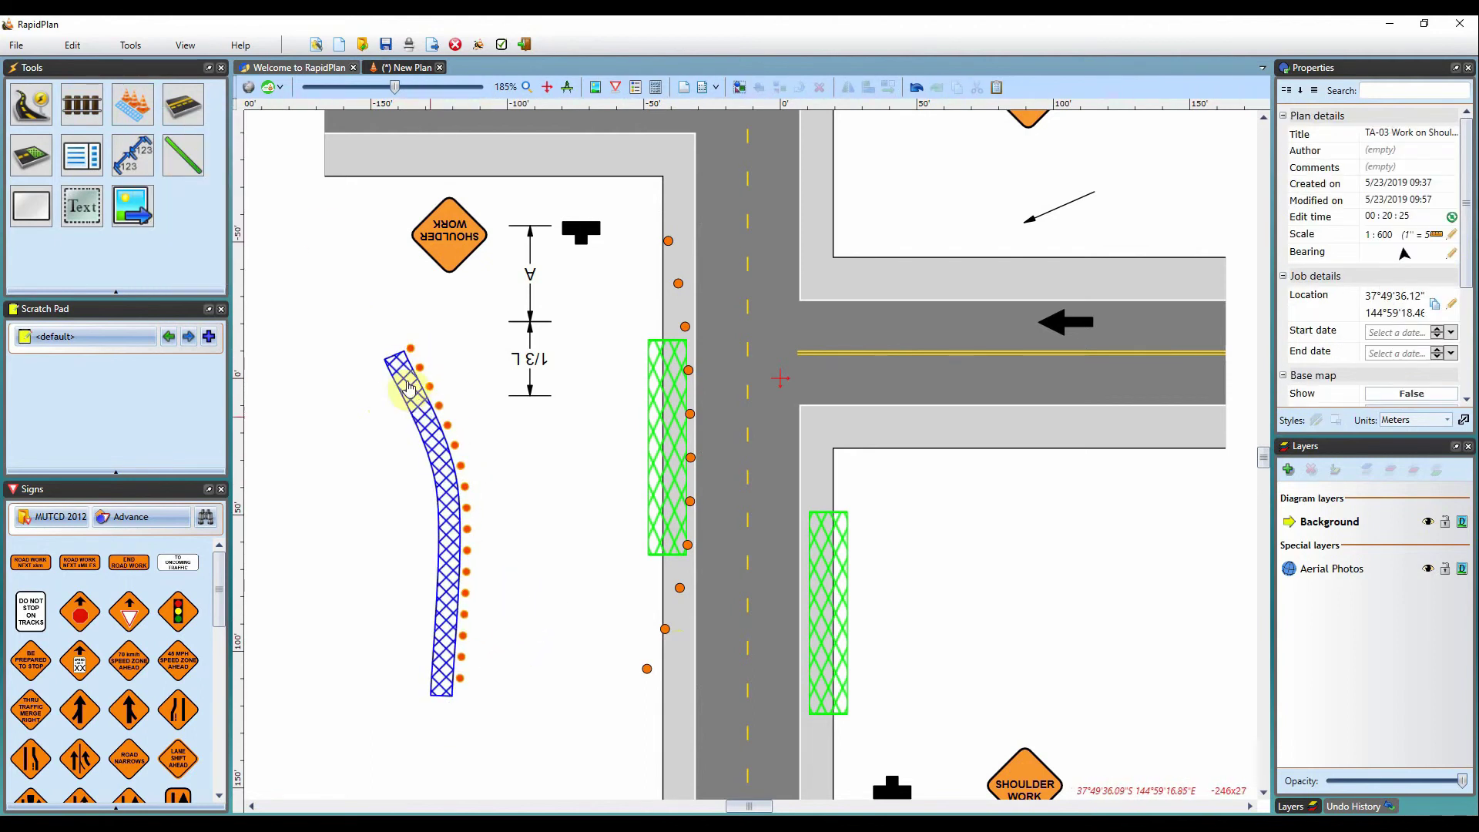
pyautogui.click(454, 620)
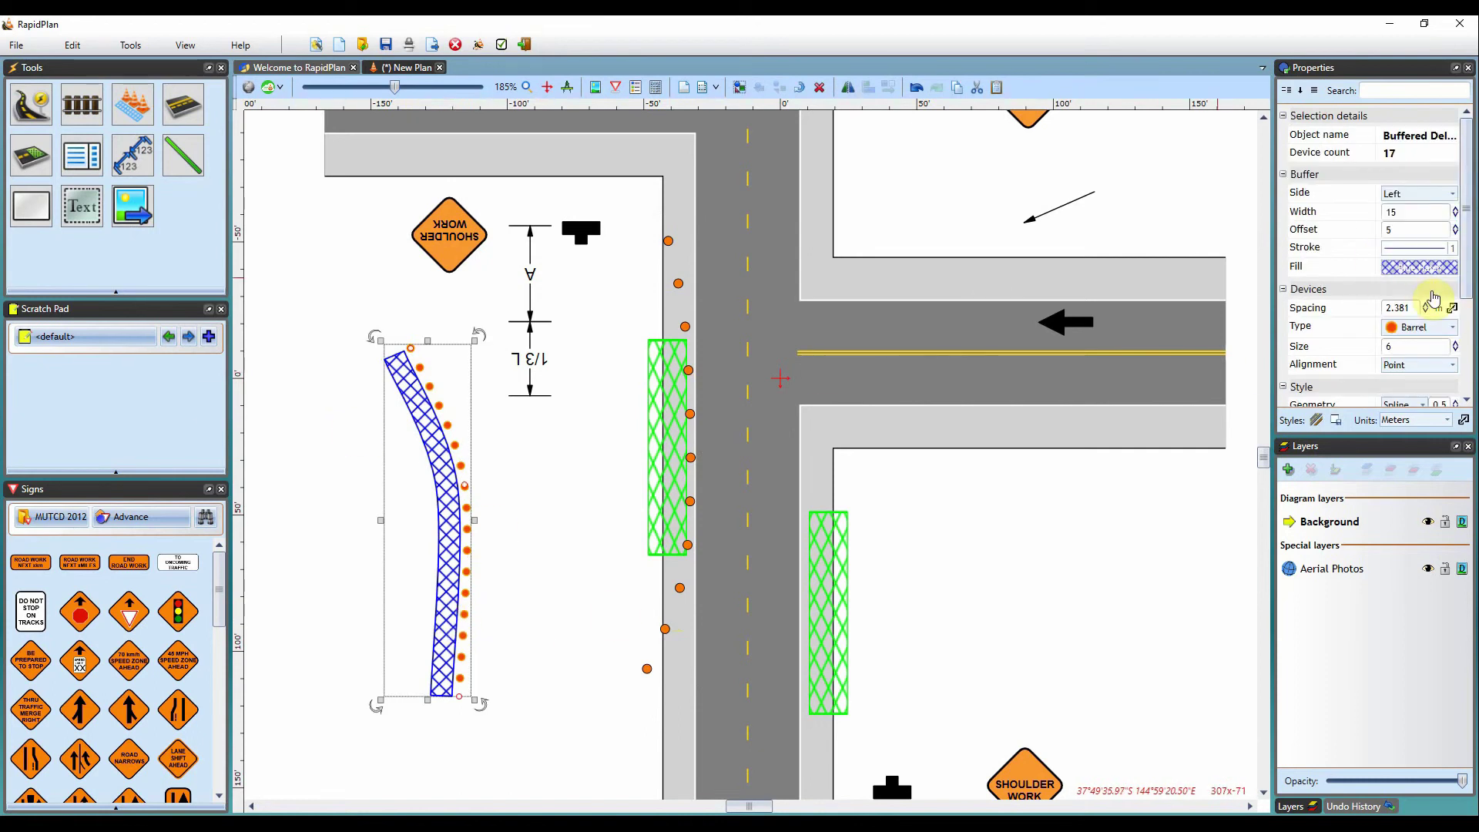
pyautogui.moveTo(1461, 241)
pyautogui.mouseDown()
pyautogui.moveTo(1462, 373)
pyautogui.moveTo(1461, 247)
pyautogui.mouseUp()
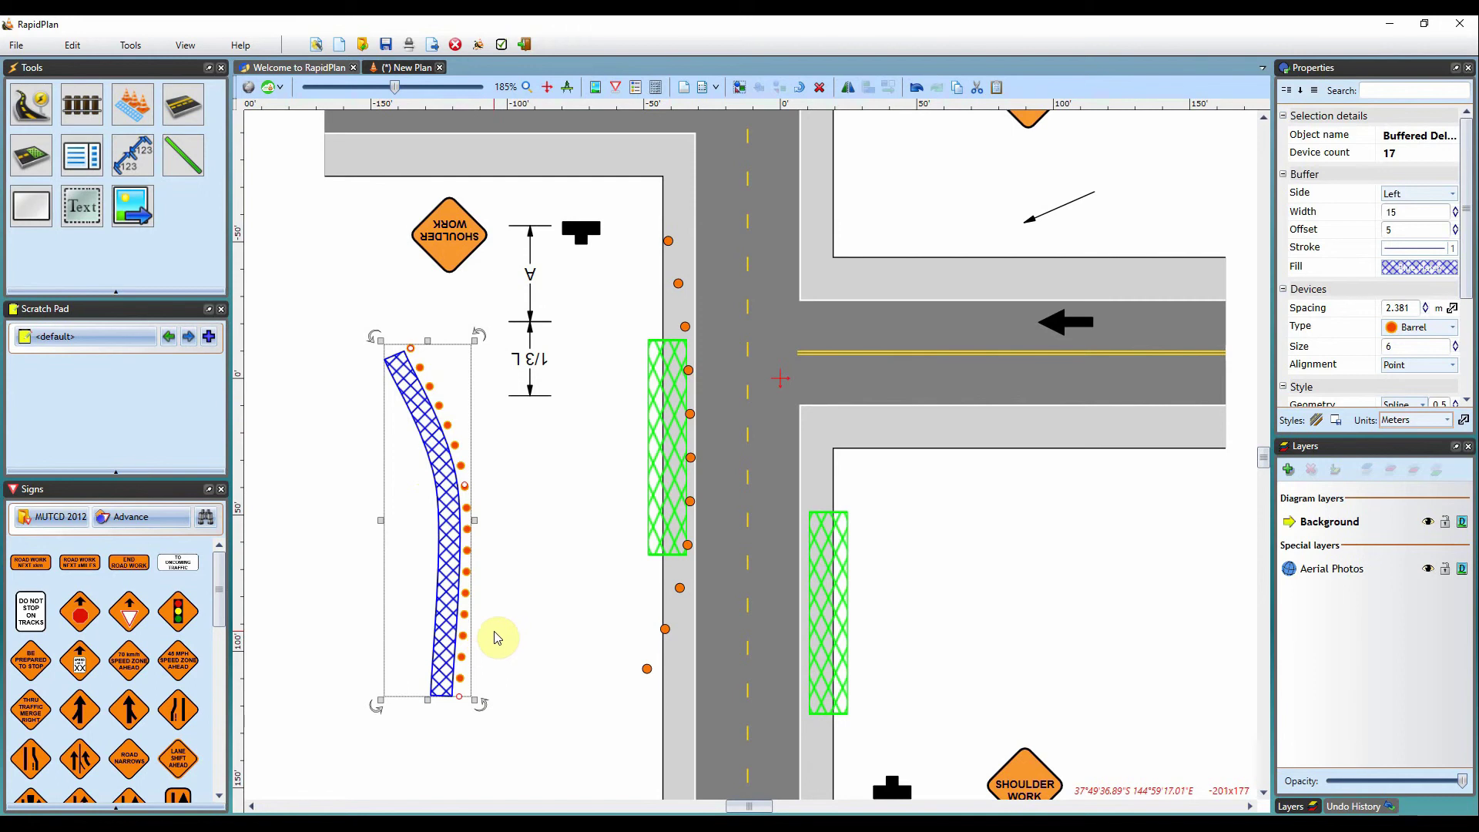
pyautogui.press('Delete')
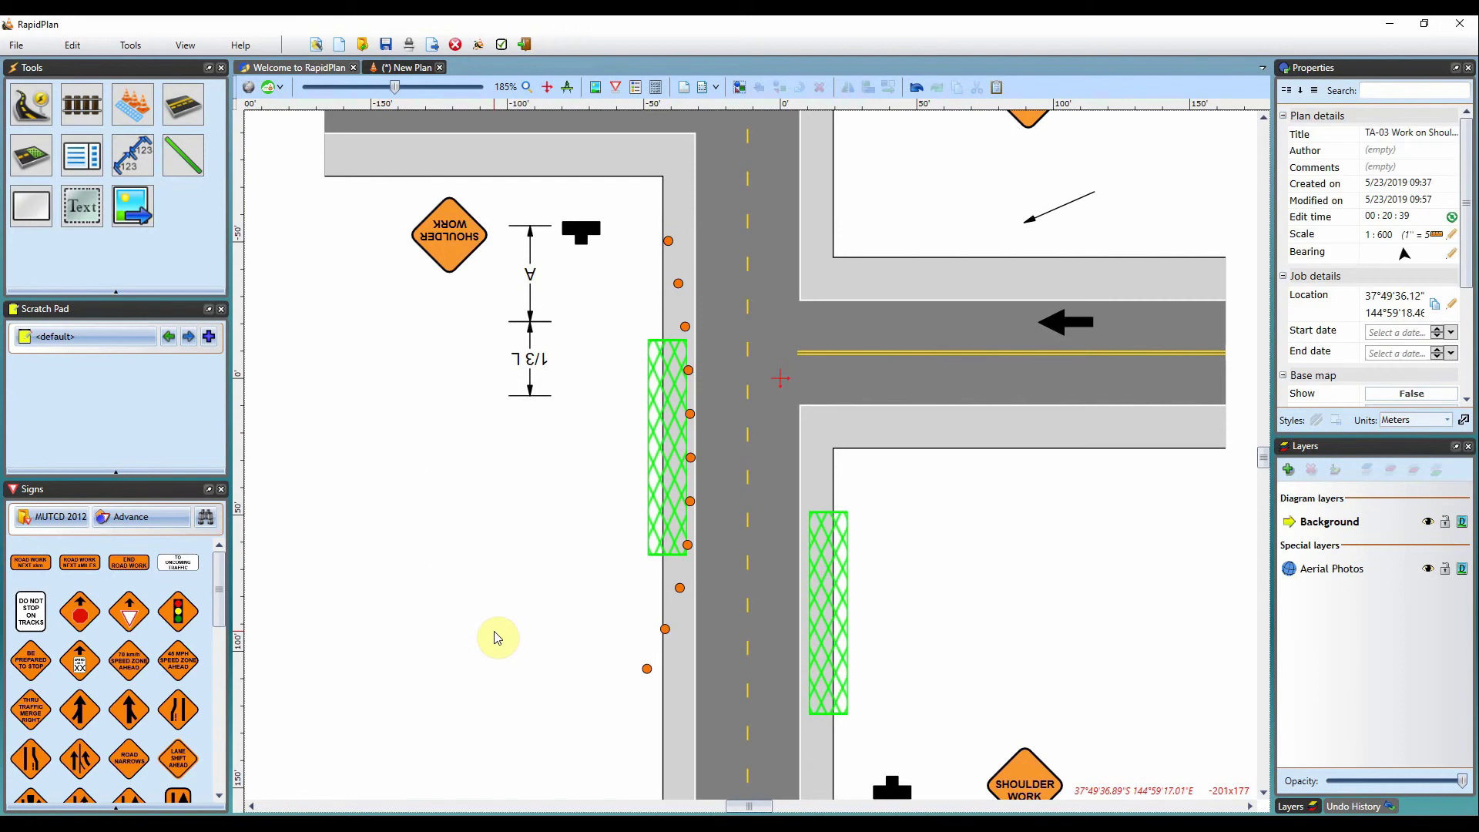
# Select the 11-bollard shoulder delineator and show its saved Styles list.
pyautogui.click(683, 291)
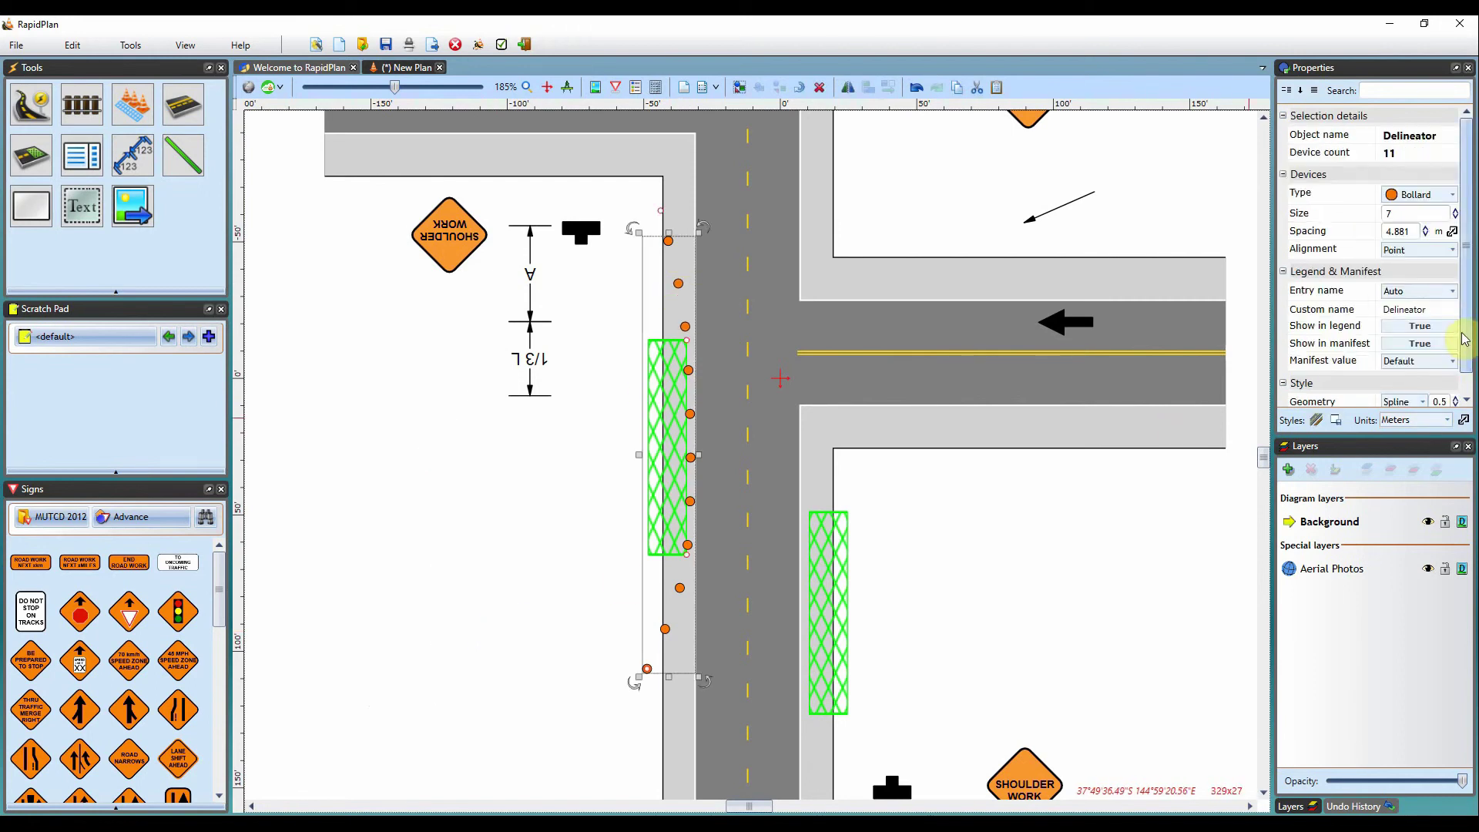
pyautogui.scroll(-1, 1466, 346)
pyautogui.scroll(1, 1464, 309)
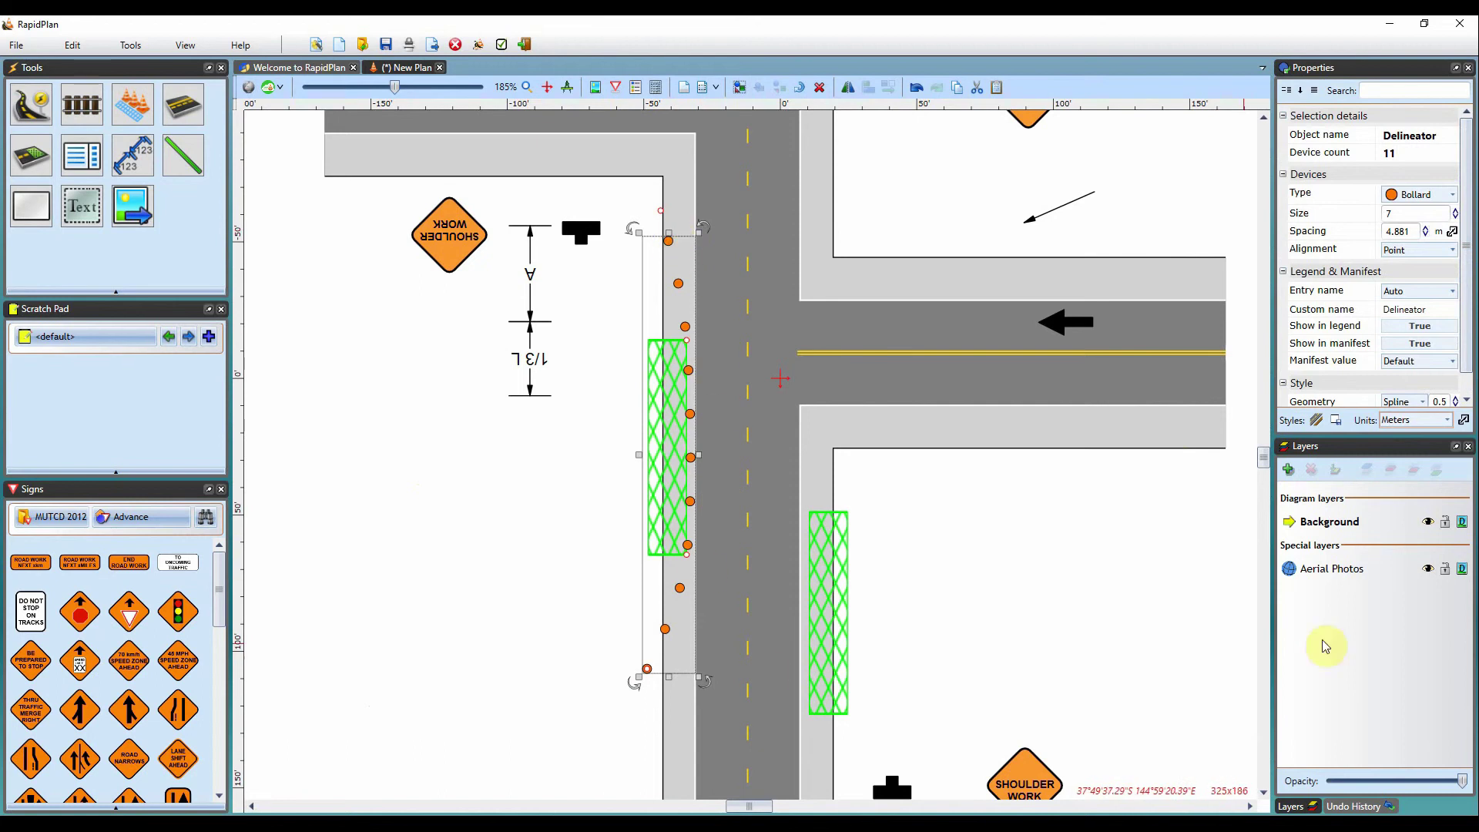
pyautogui.click(1318, 422)
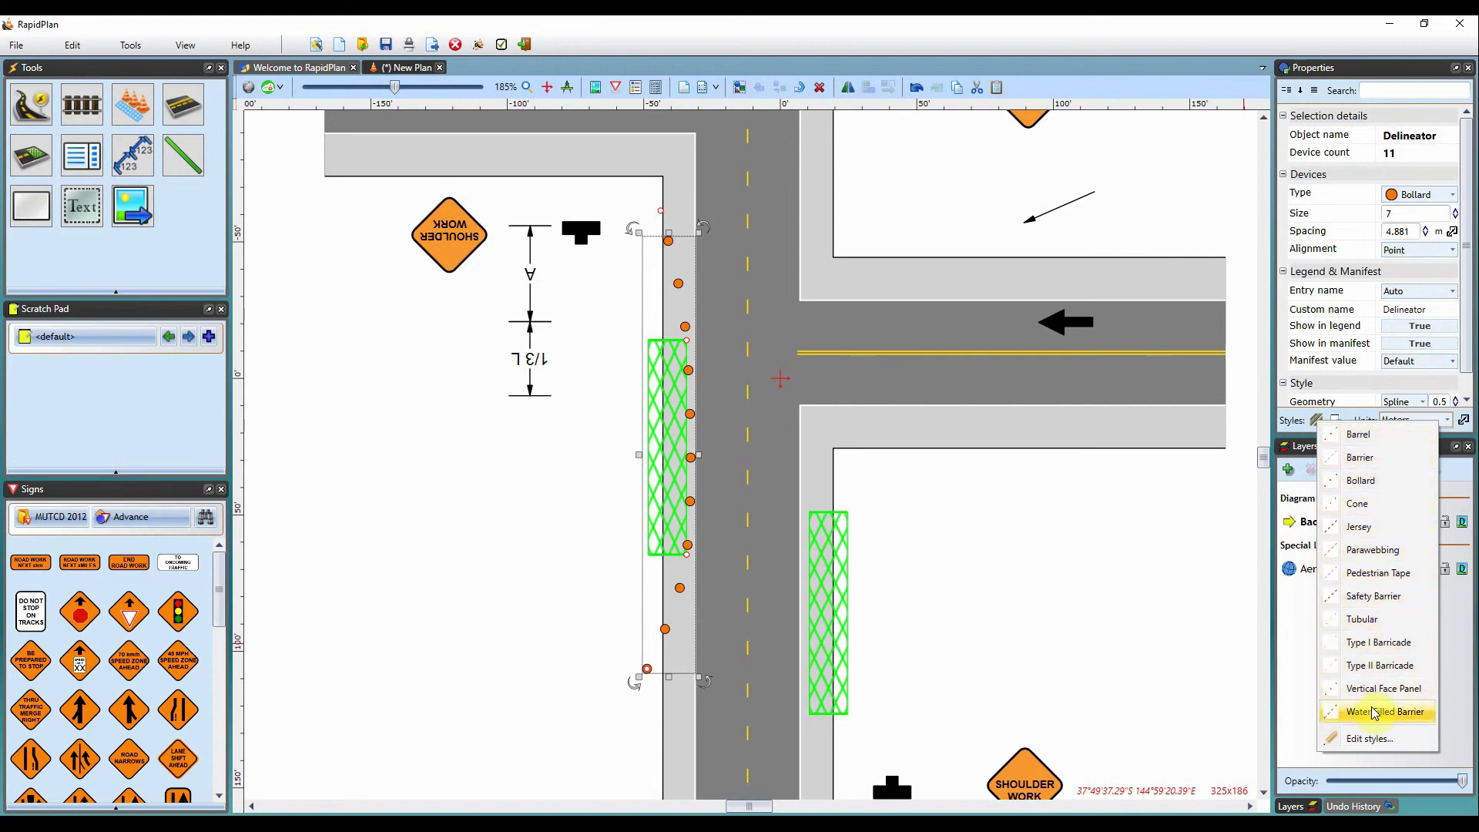
# Create and save a 'Default delineator' style using Bollard type, size 8 and spacing 20.
pyautogui.click(1375, 740)
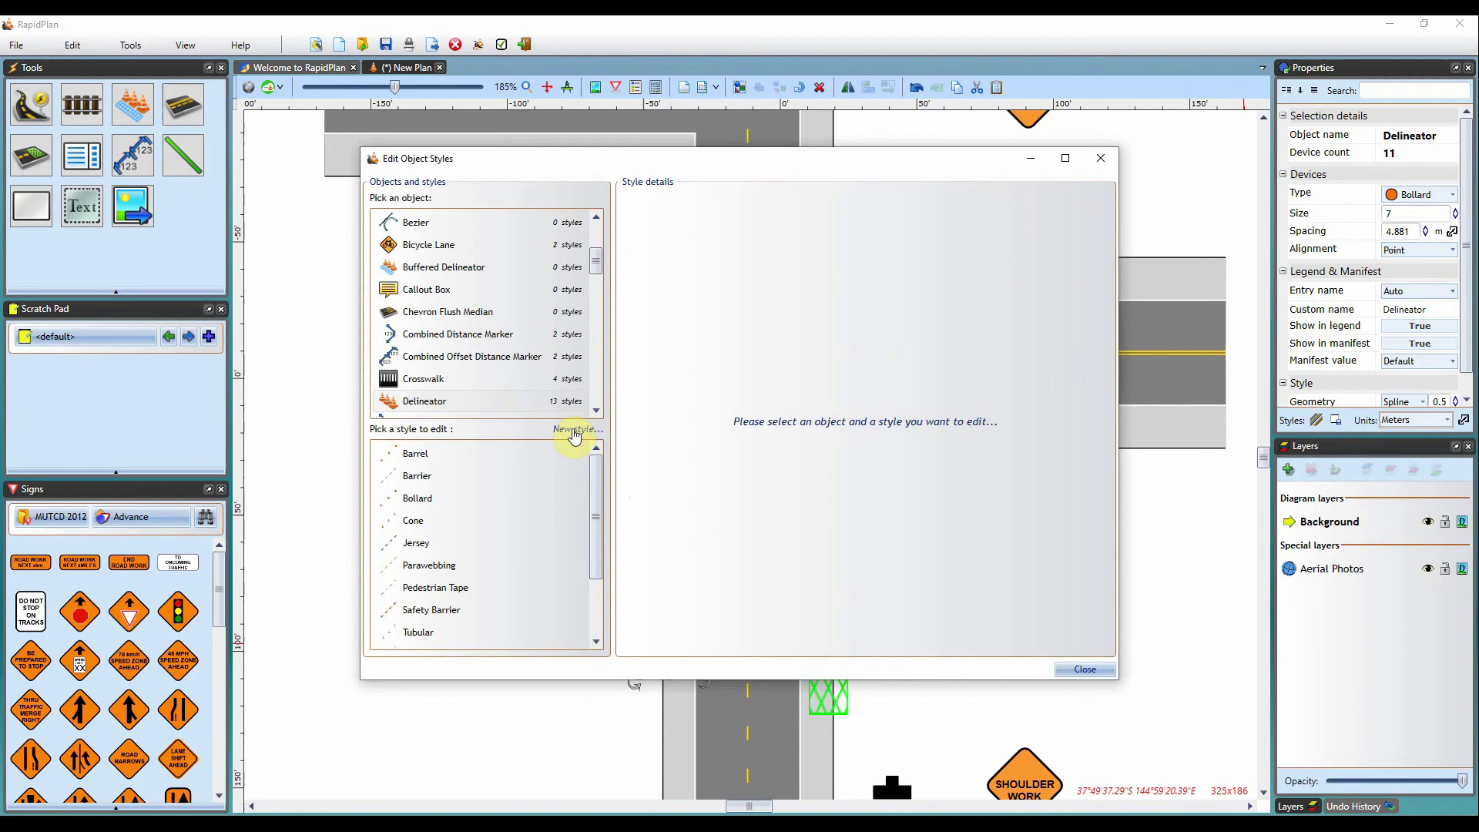
pyautogui.click(574, 431)
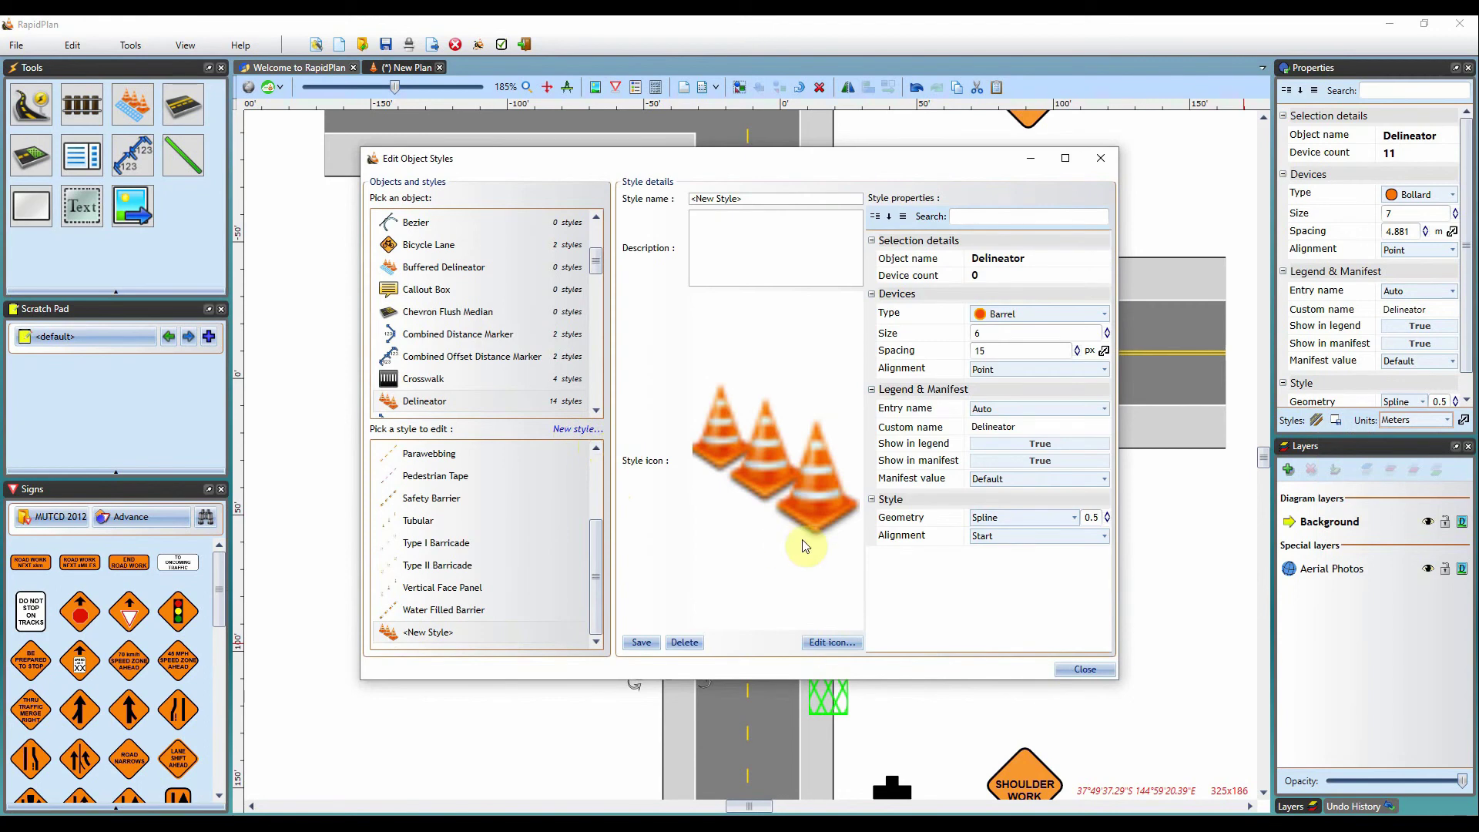
pyautogui.click(769, 201)
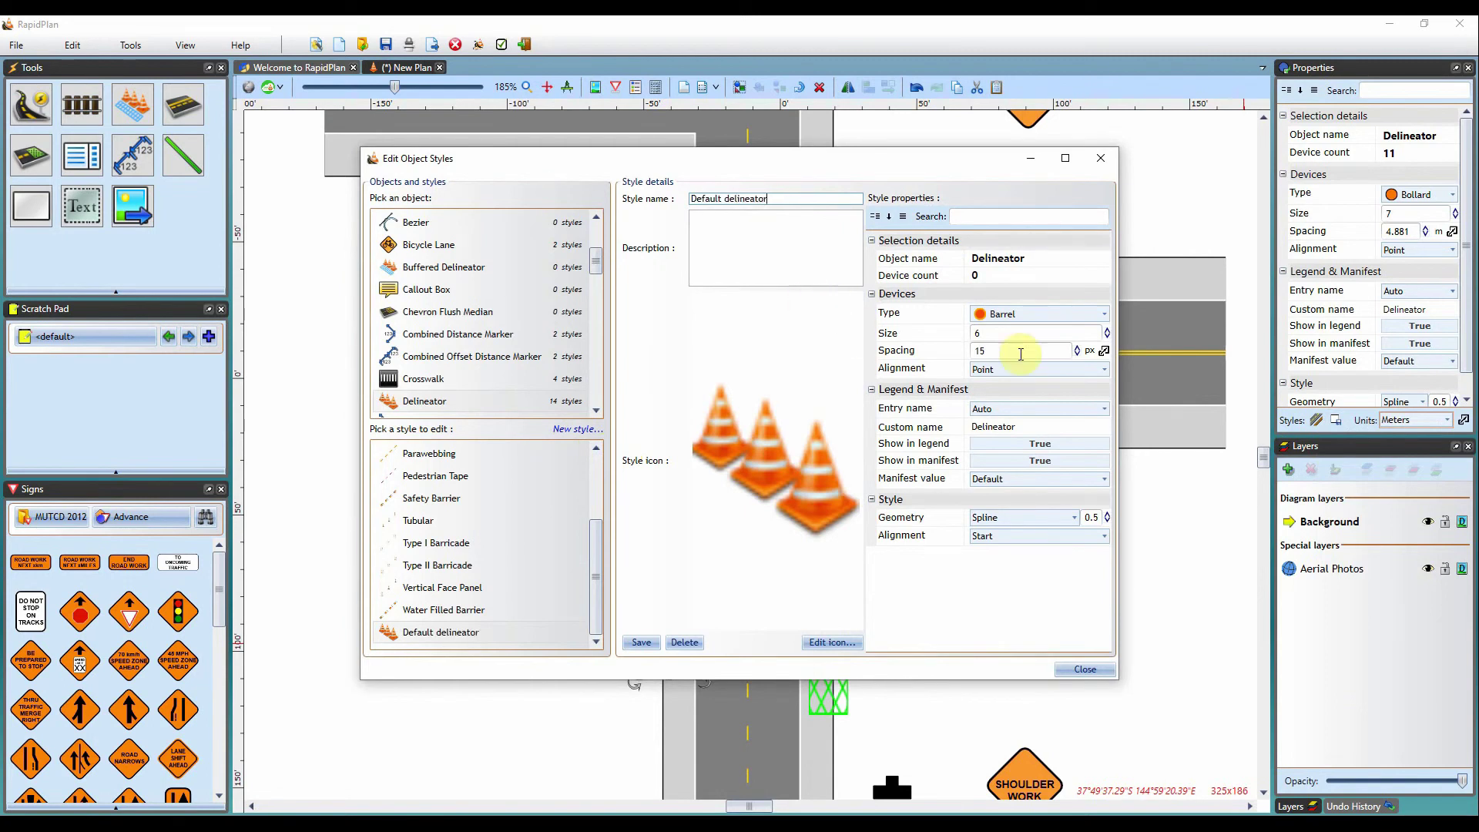
pyautogui.click(1106, 315)
pyautogui.scroll(2, 1078, 339)
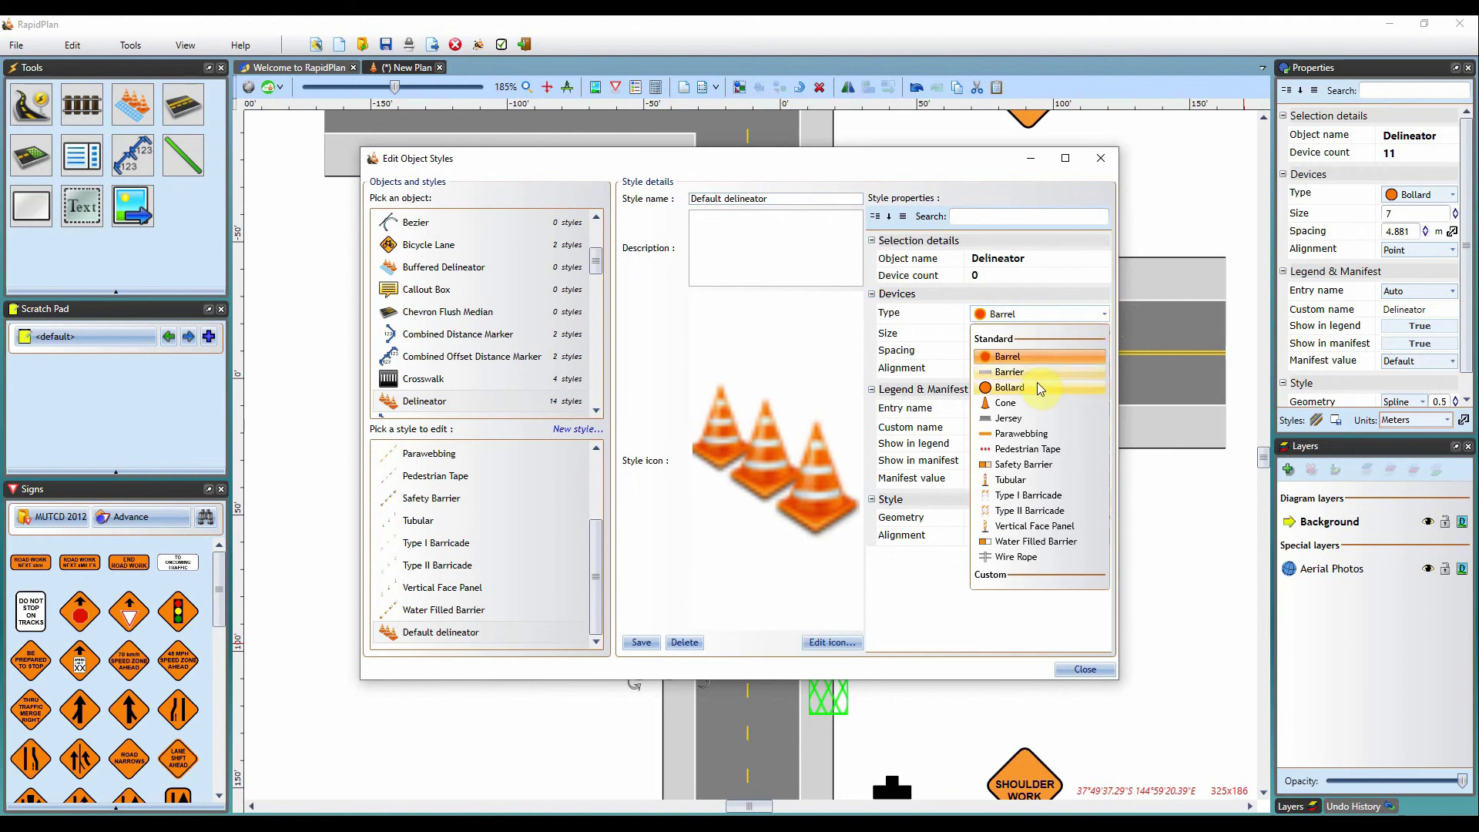
pyautogui.click(1043, 385)
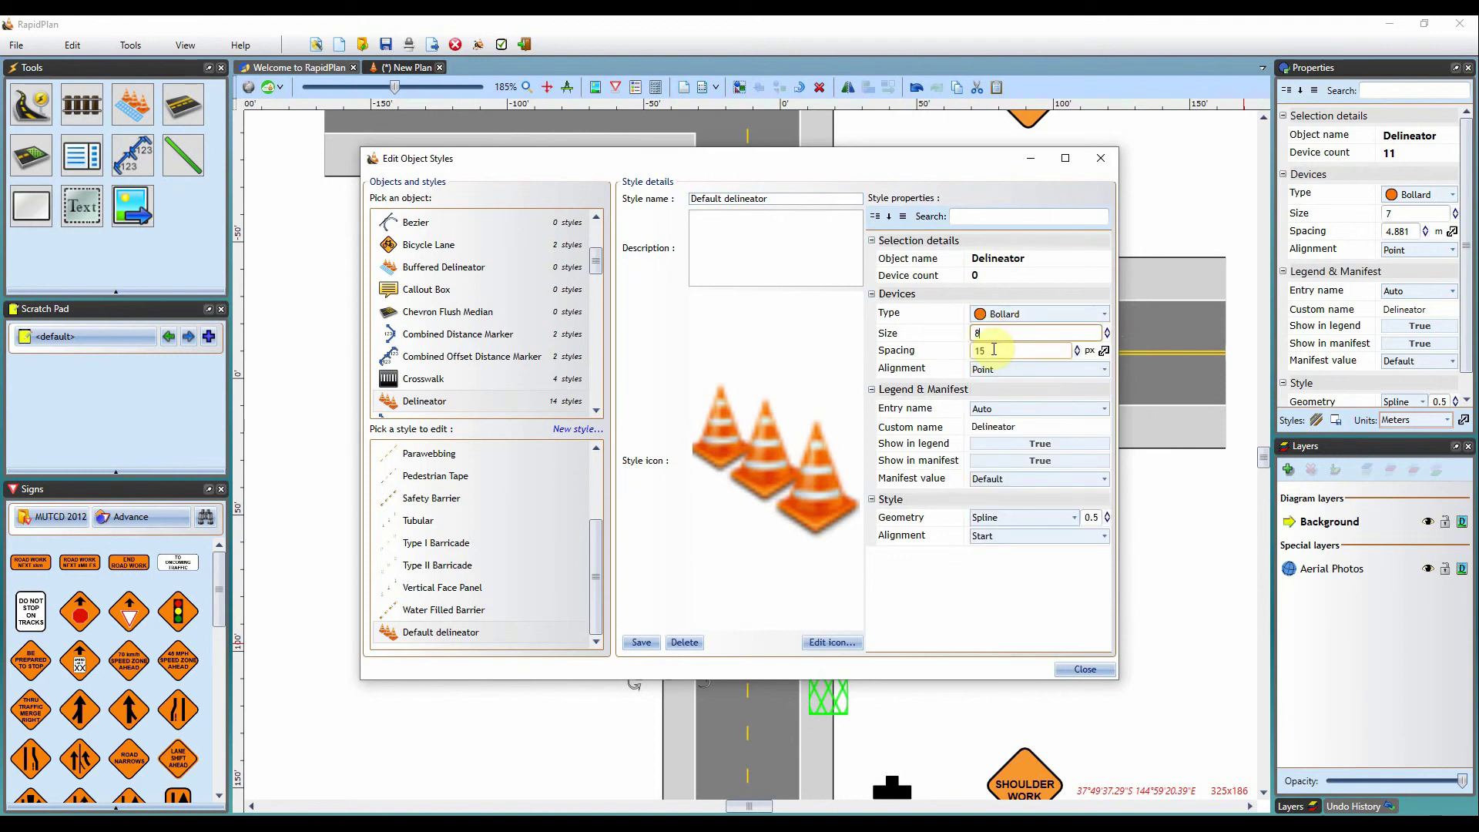
pyautogui.click(1005, 349)
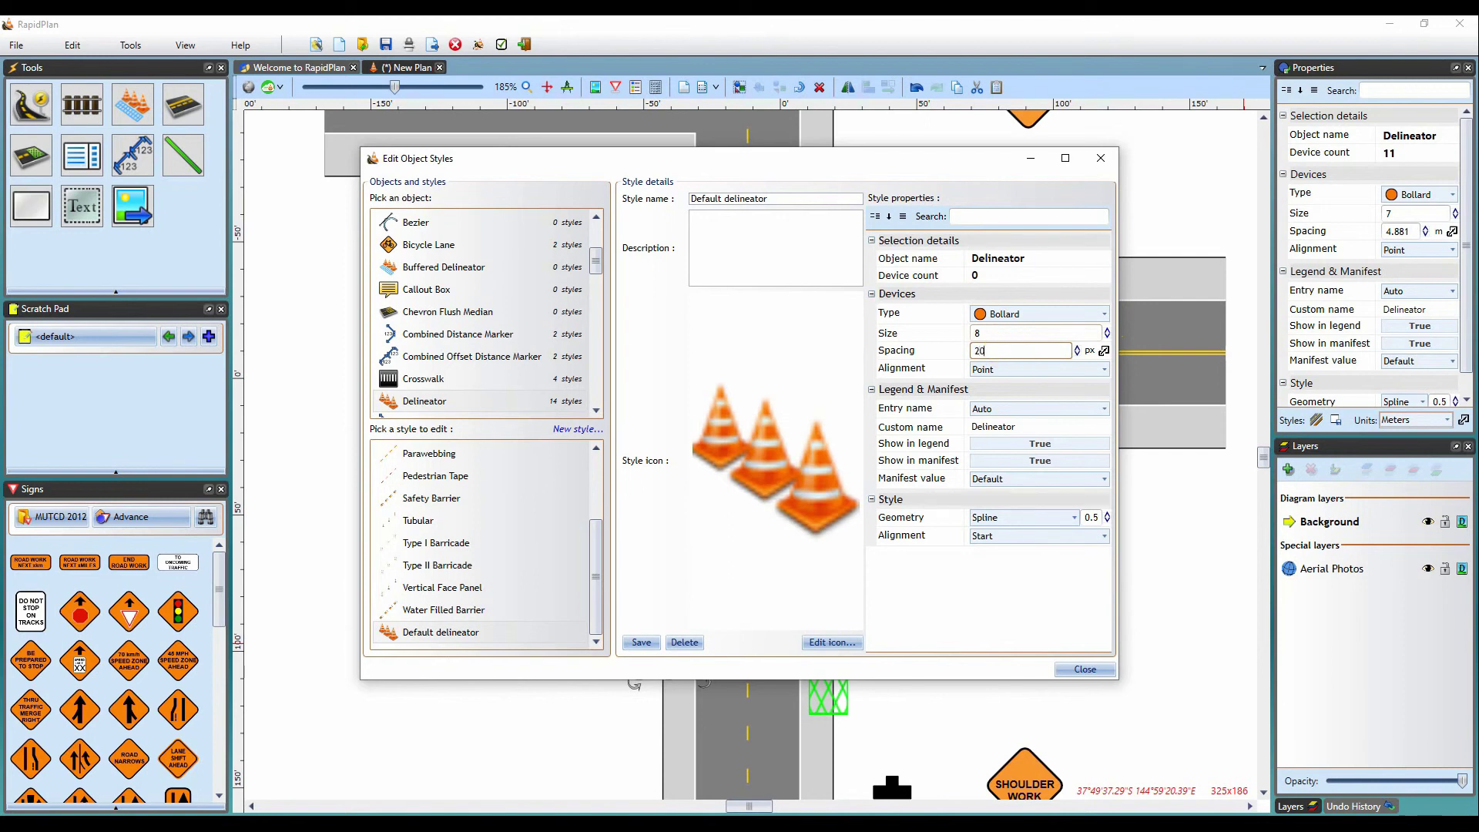
pyautogui.click(1103, 351)
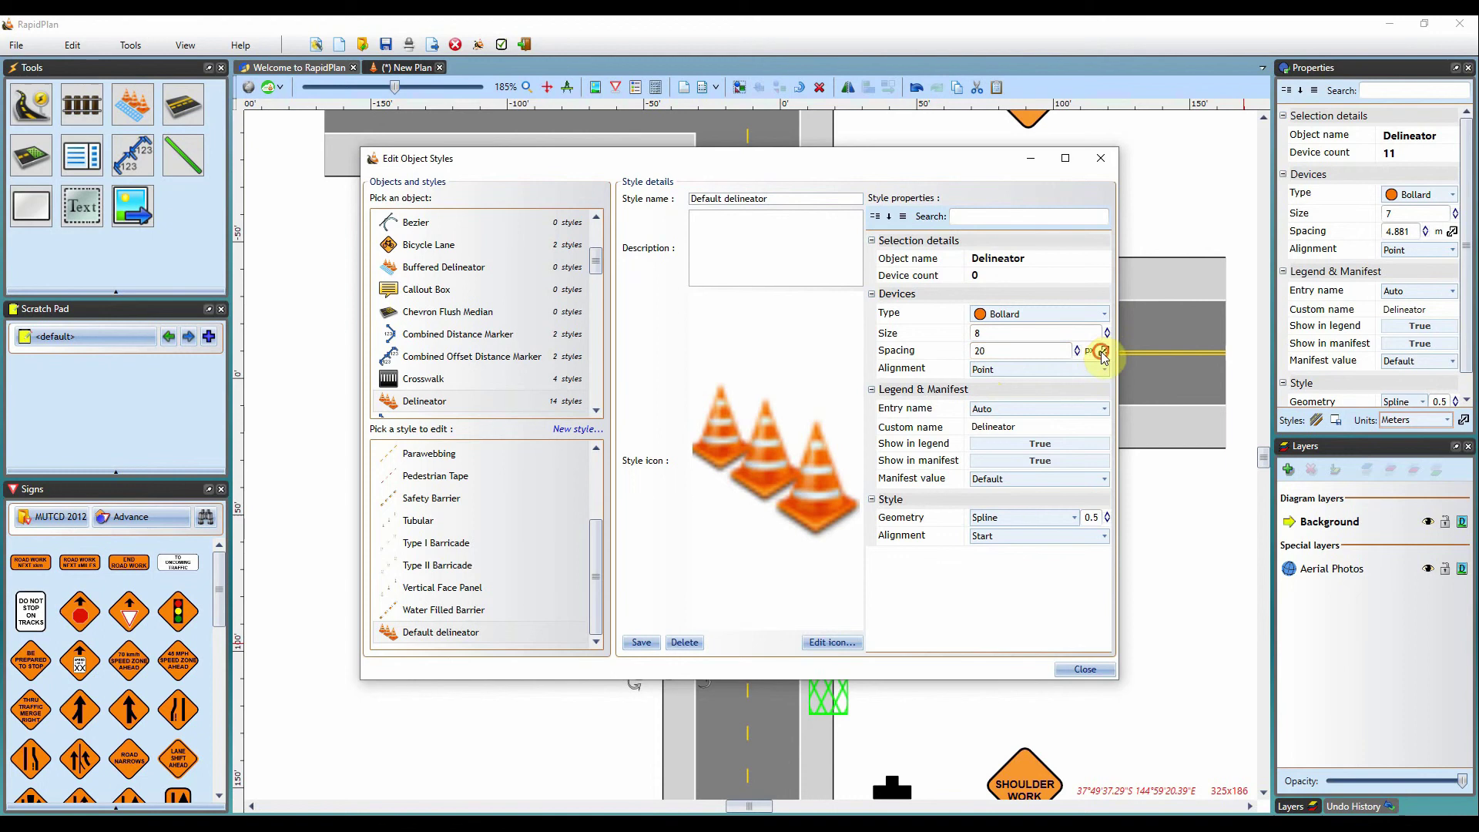
pyautogui.click(640, 643)
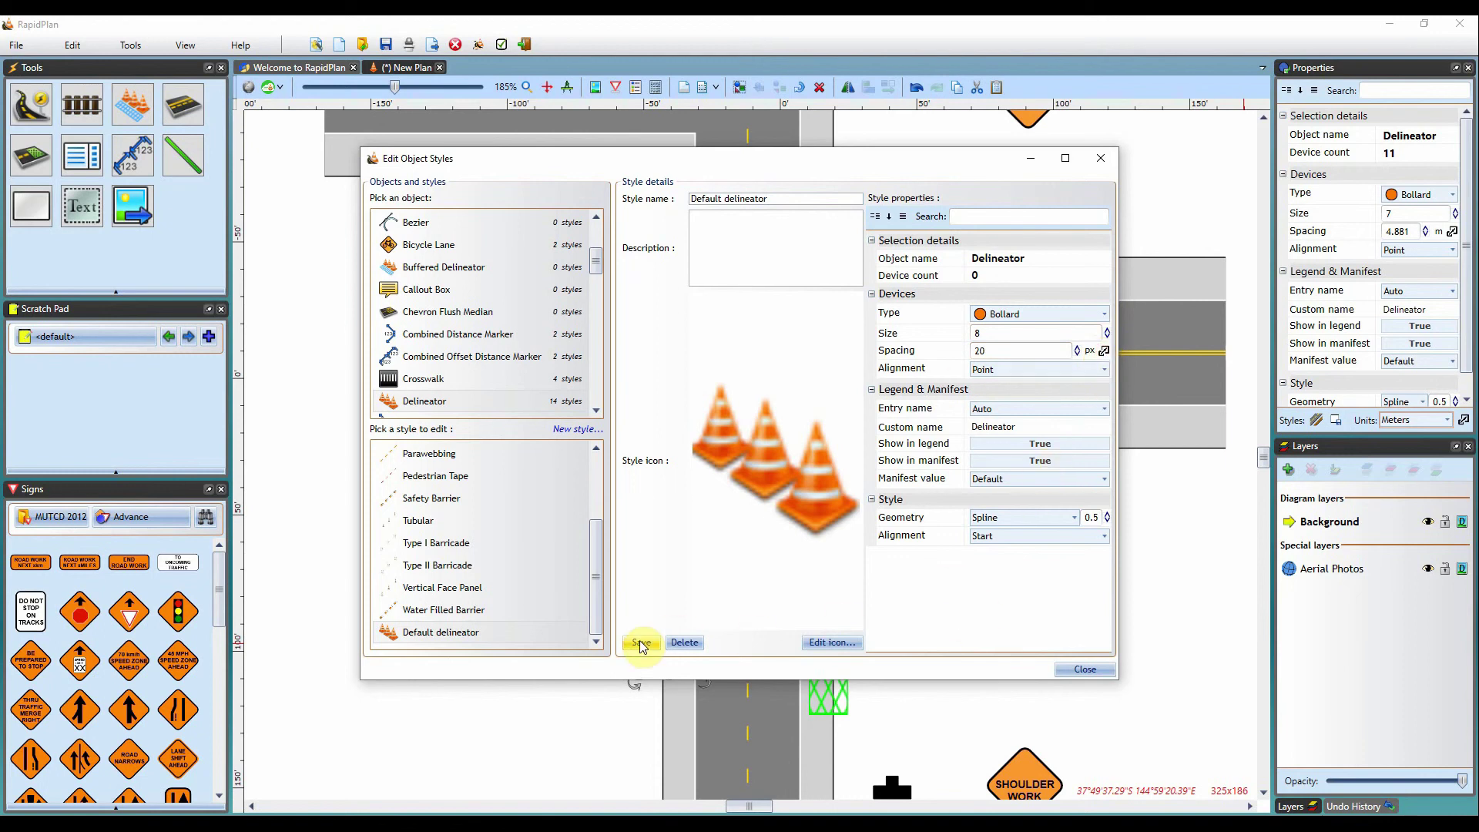
pyautogui.click(1101, 669)
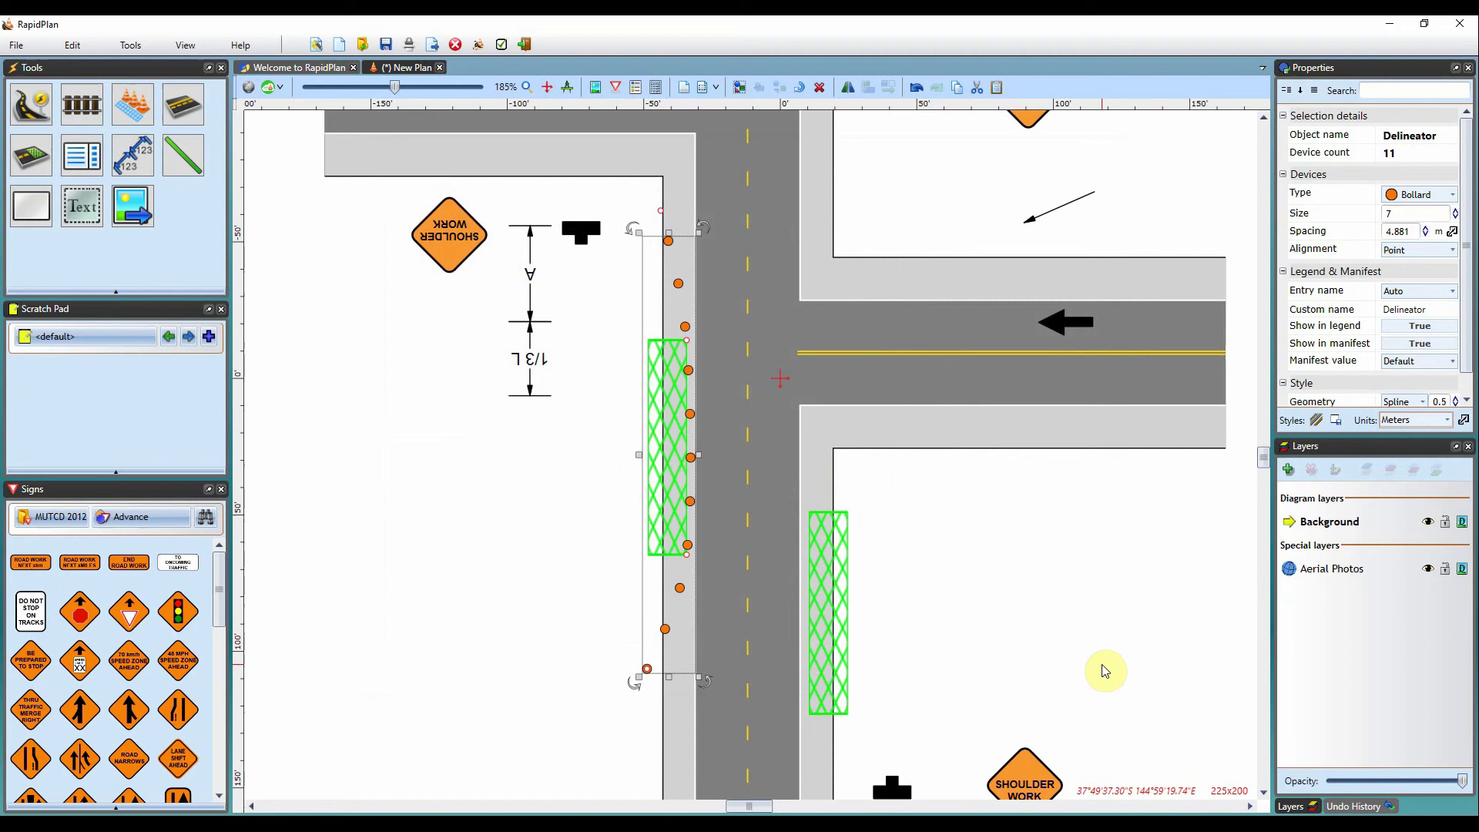
# Apply the Default delineator style, giving 17 size-8 bollards at 3.175 m spacing.
pyautogui.click(1317, 420)
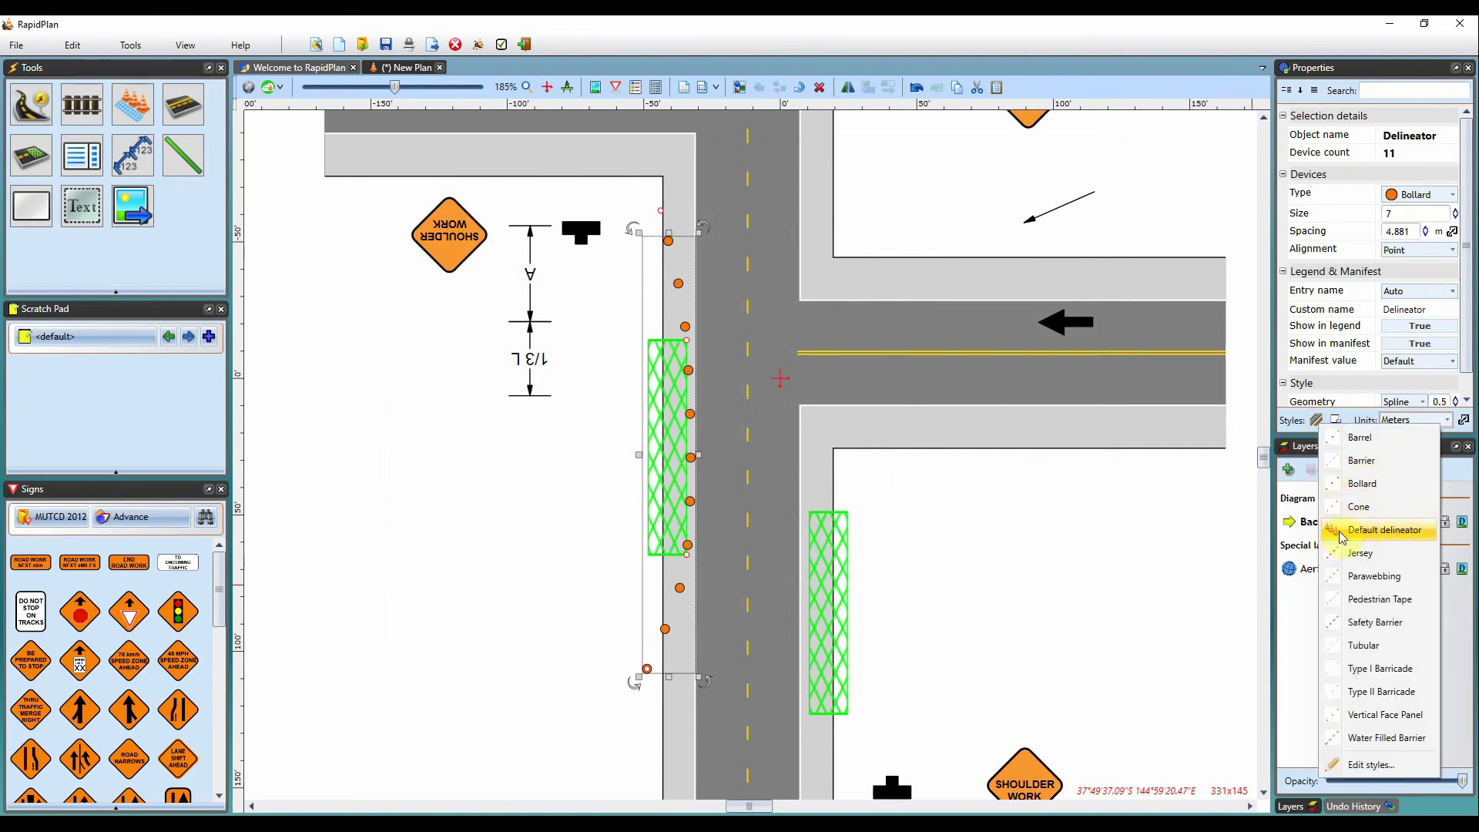
pyautogui.click(1384, 532)
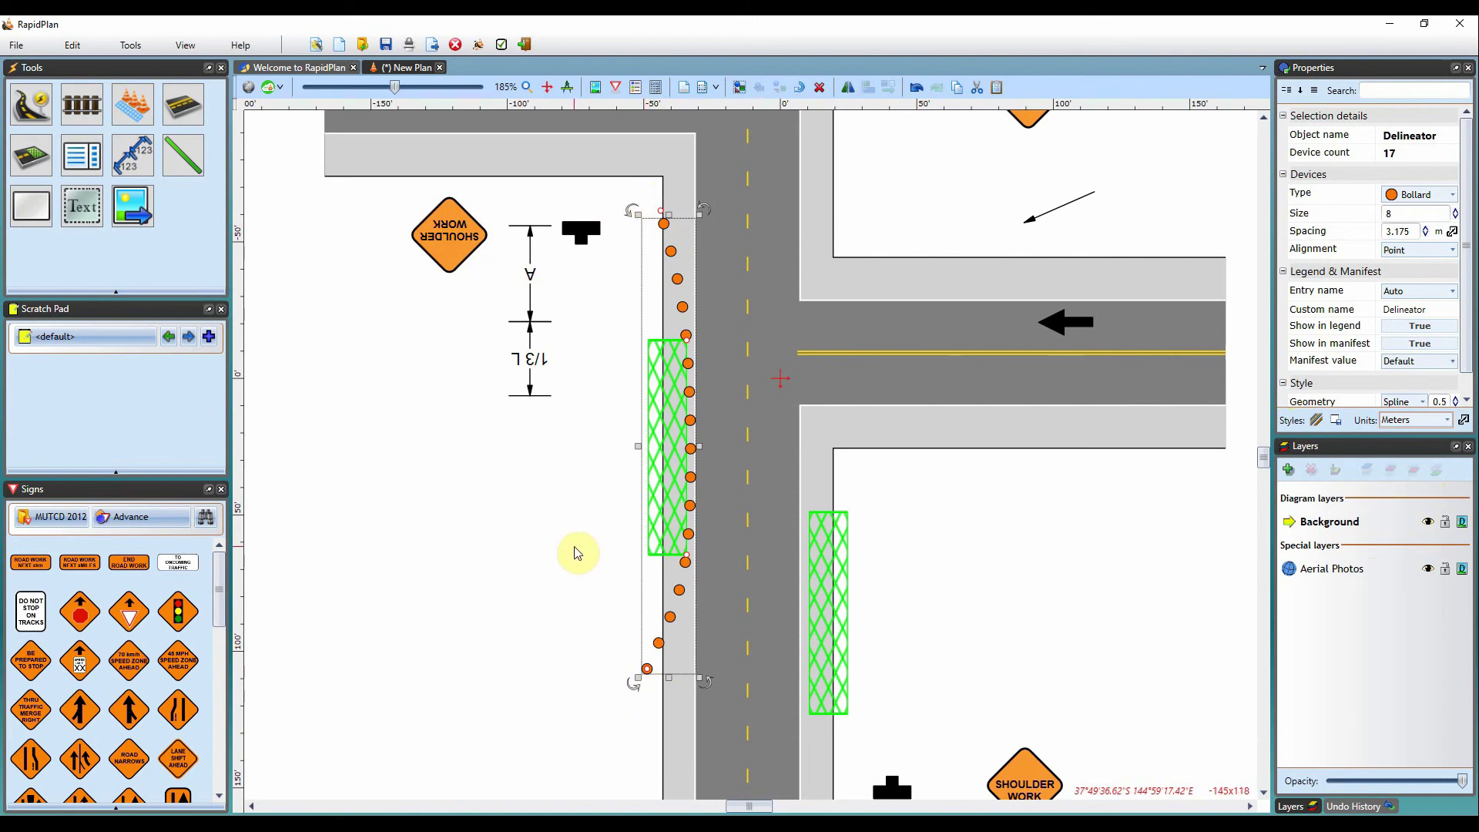
pyautogui.click(568, 568)
# Show the Delineator tool's Object Styles list, which includes Default delineator.
pyautogui.click(133, 104)
pyautogui.rightClick(153, 154)
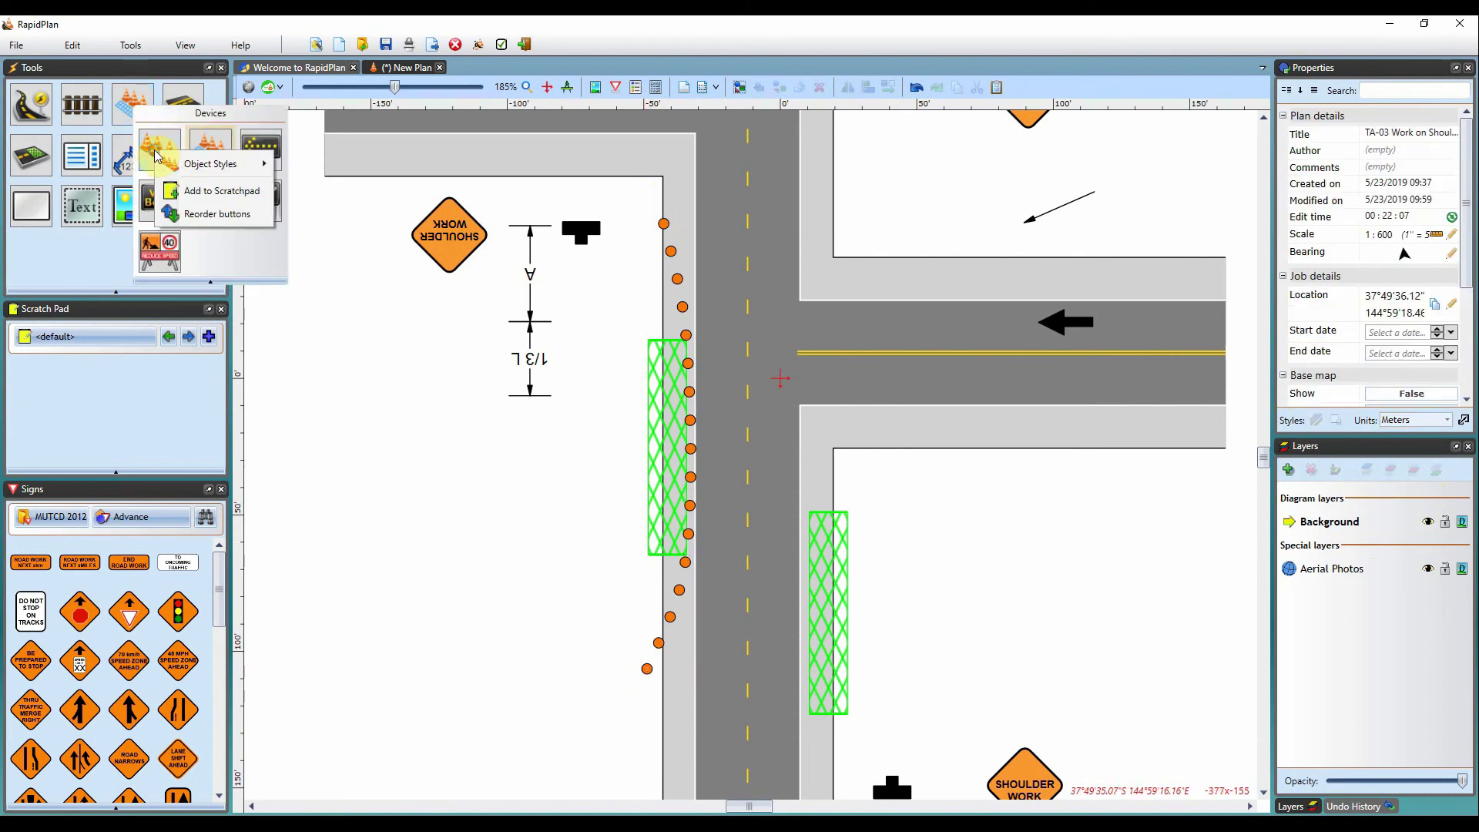
pyautogui.moveTo(196, 174)
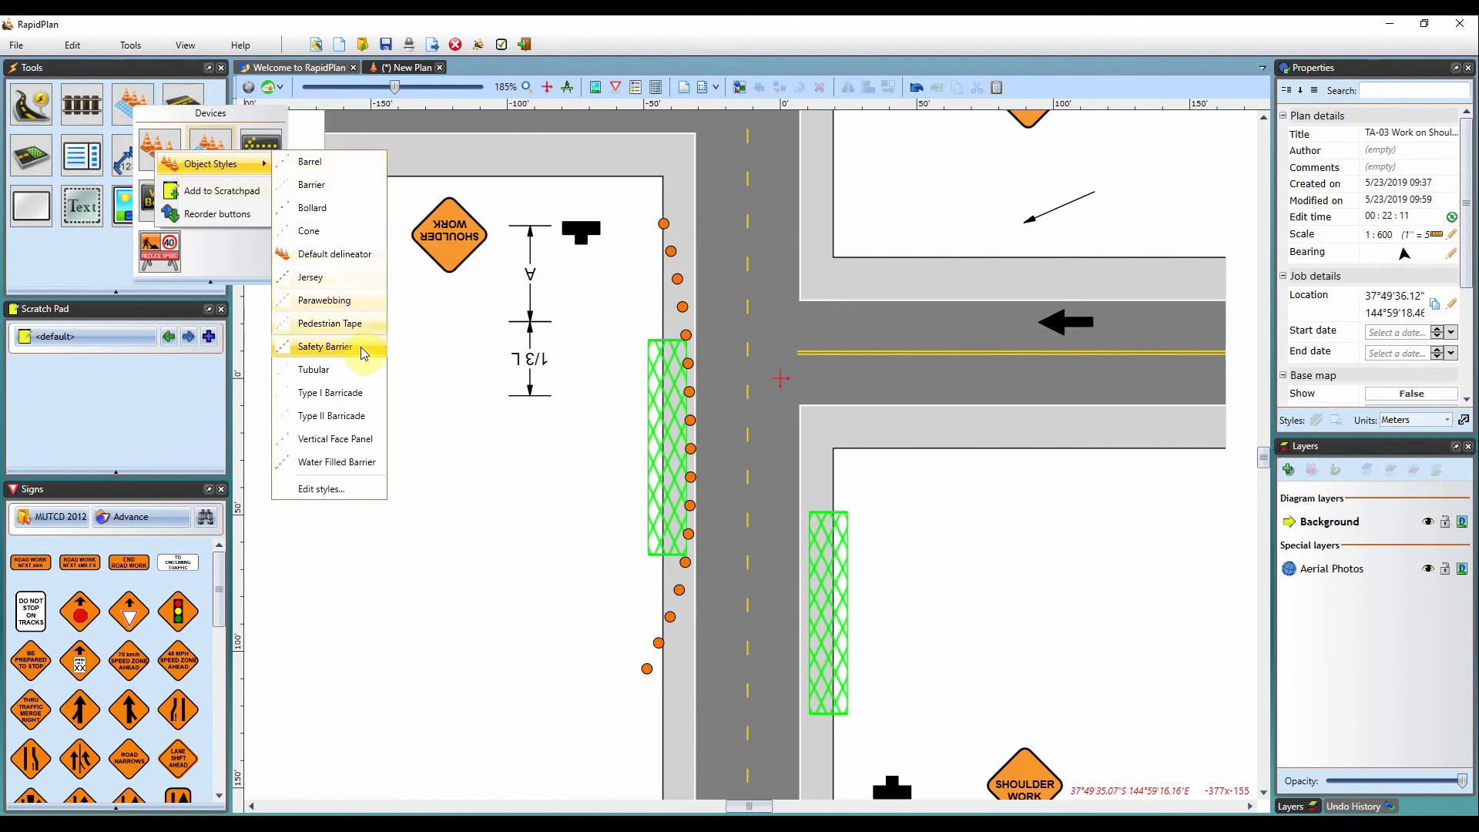
pyautogui.click(470, 460)
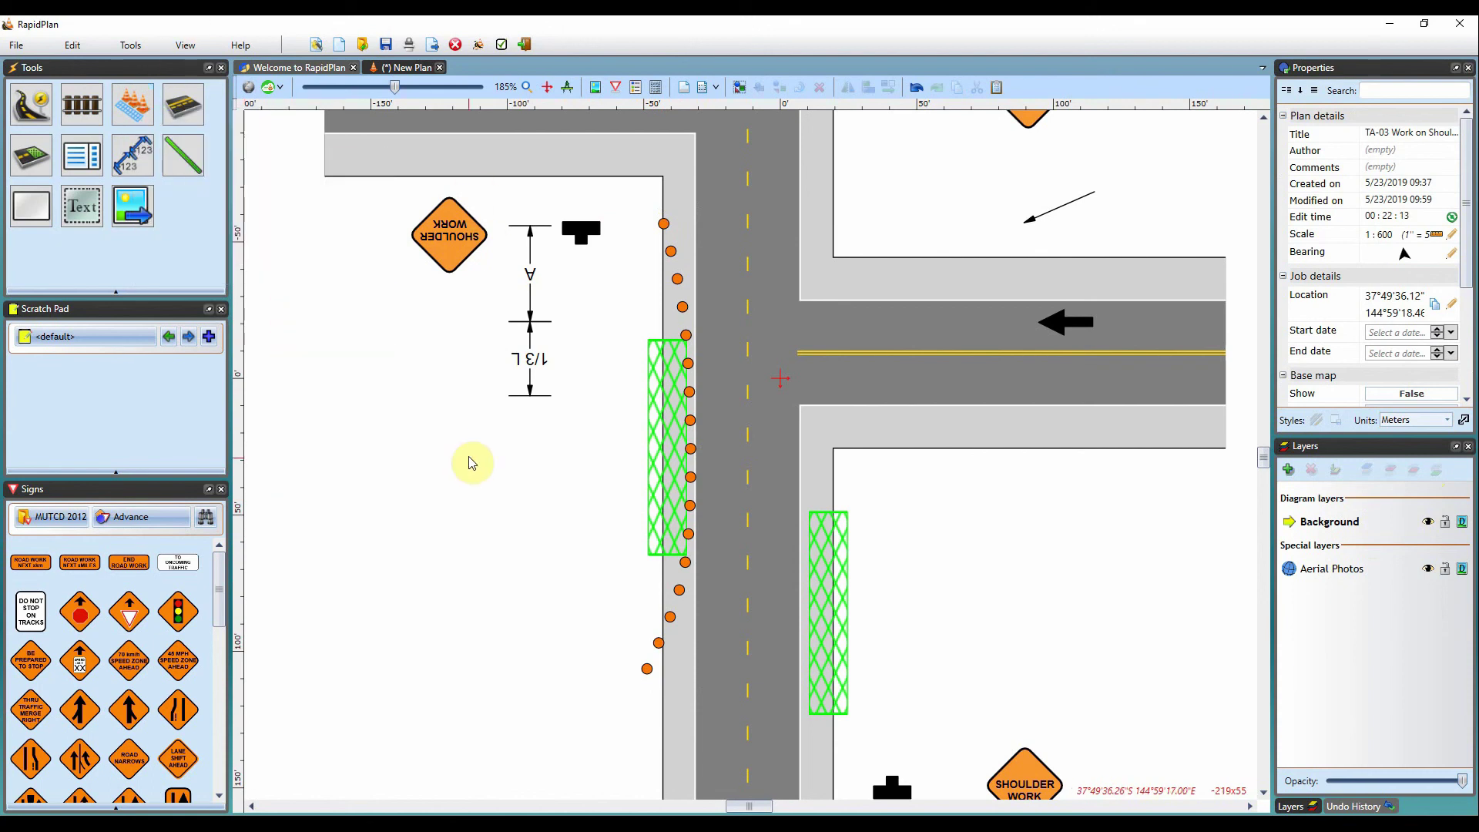
pyautogui.click(141, 115)
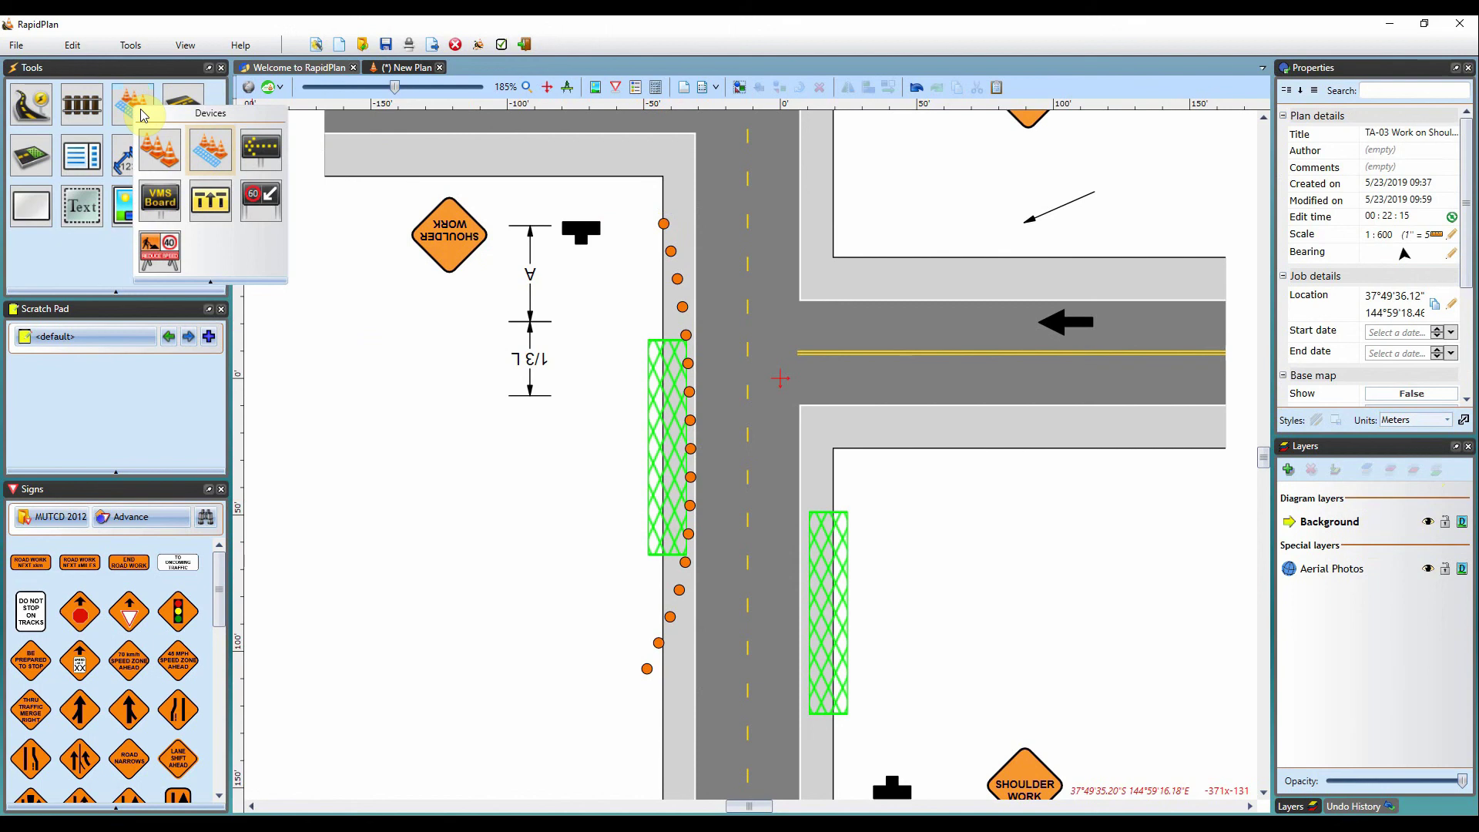
pyautogui.rightClick(158, 153)
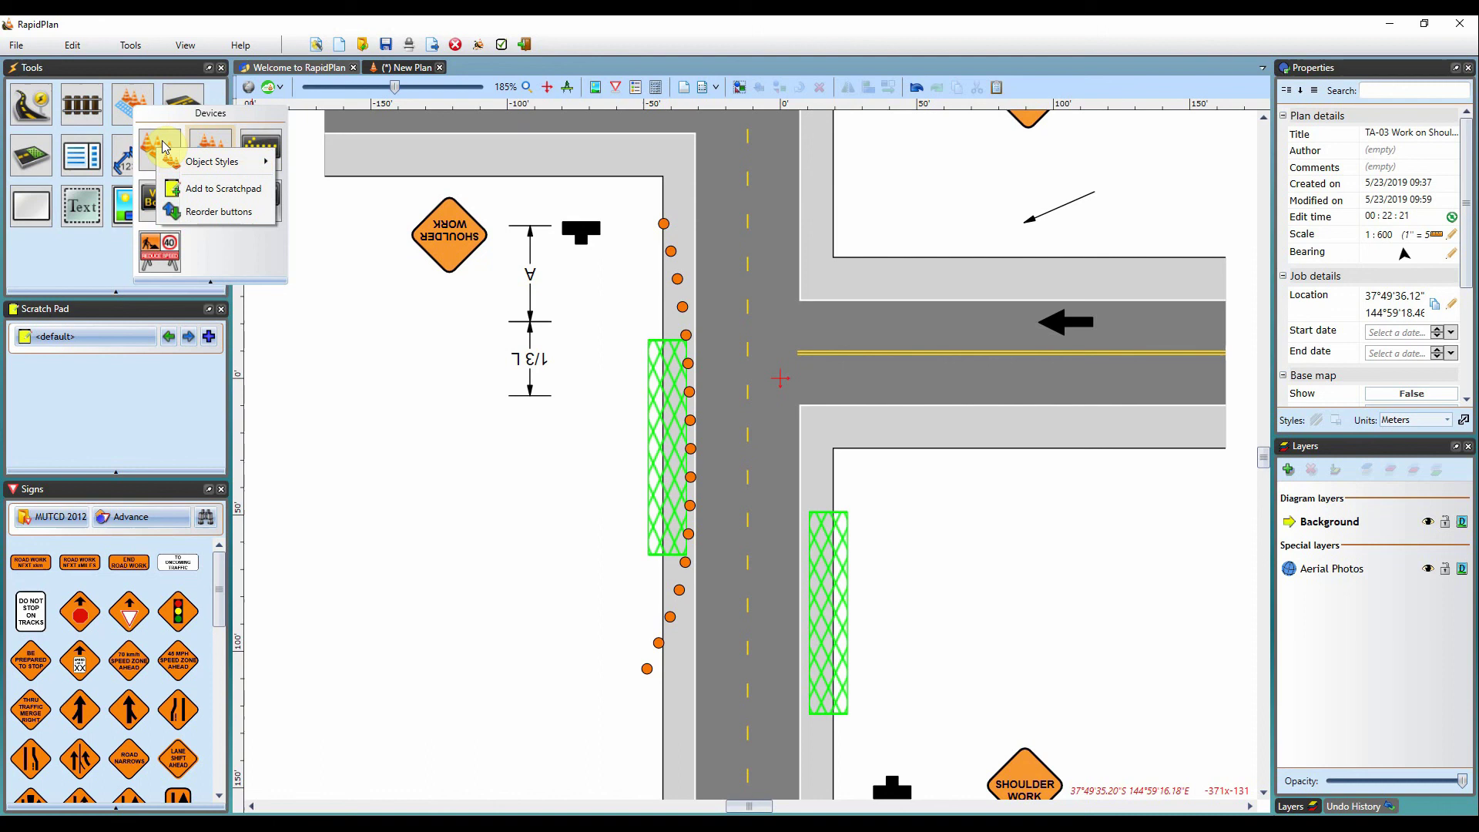
pyautogui.moveTo(176, 165)
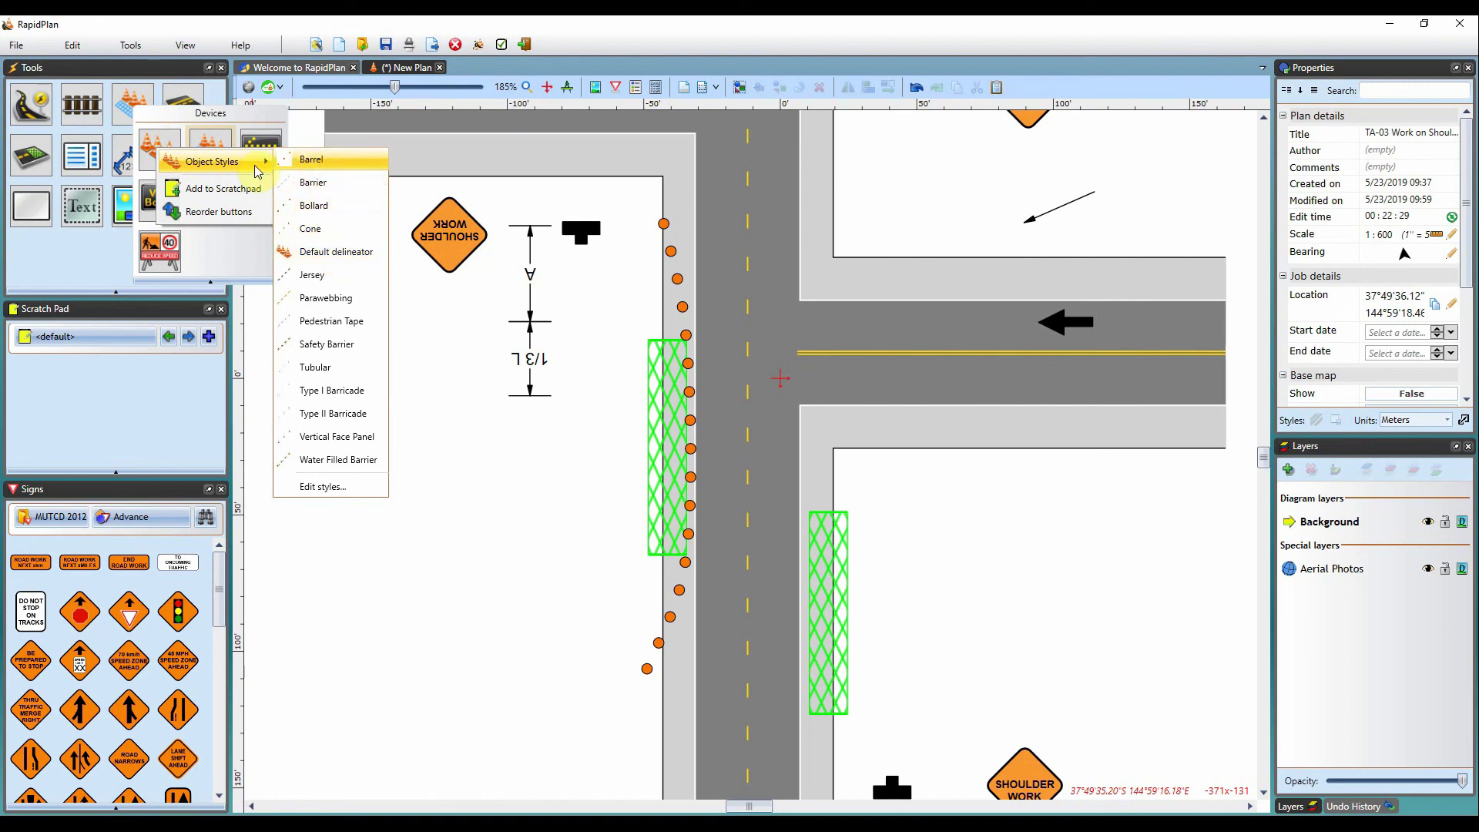
# Draw a trial Parawebbing delineator on the left verge, then select and delete it.
pyautogui.click(333, 298)
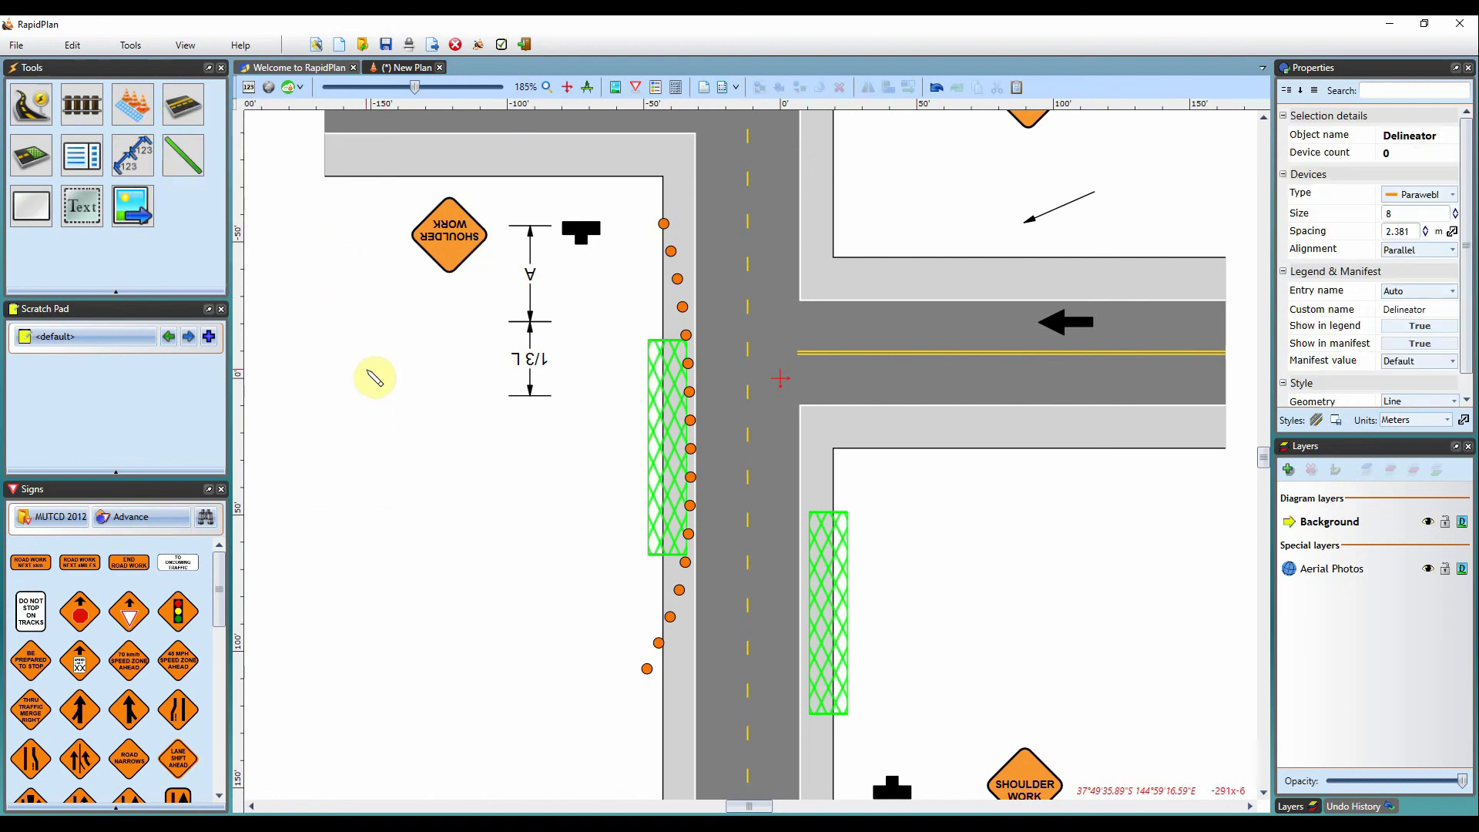
pyautogui.moveTo(363, 364)
pyautogui.mouseDown()
pyautogui.moveTo(420, 464)
pyautogui.moveTo(418, 691)
pyautogui.moveTo(521, 513)
pyautogui.mouseUp()
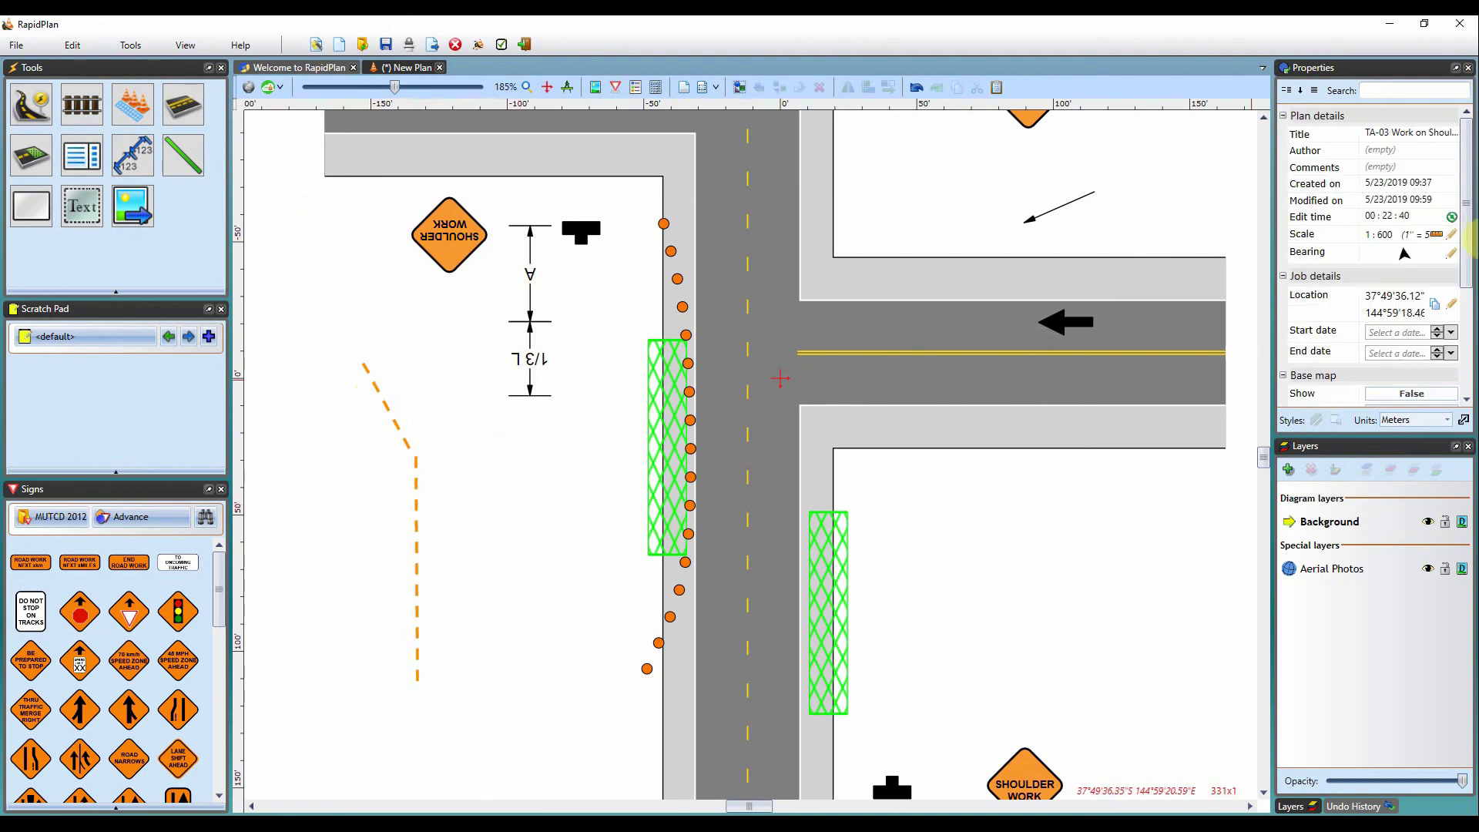
pyautogui.moveTo(308, 338); pyautogui.dragTo(489, 704)
pyautogui.press('Delete')
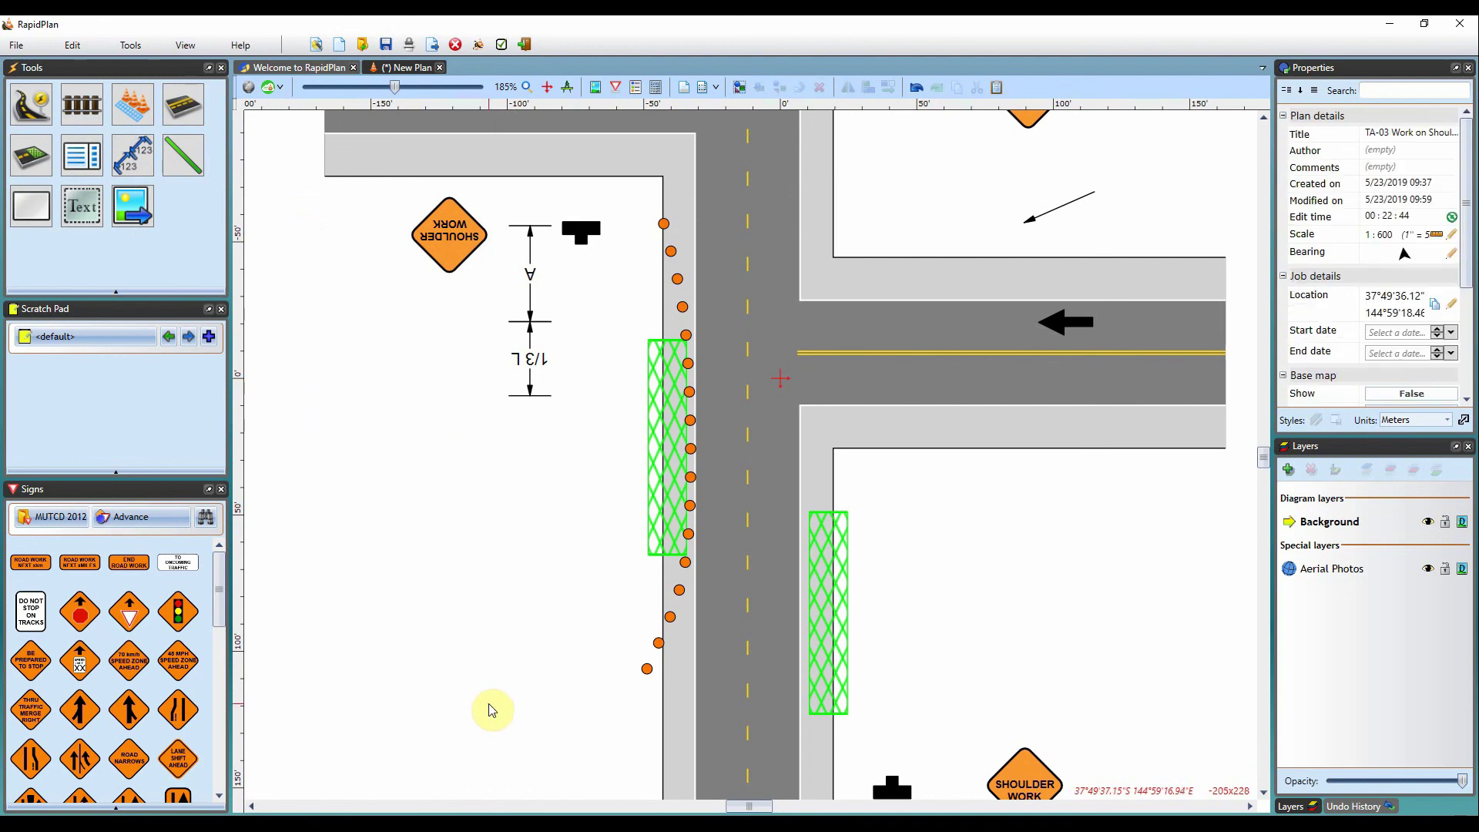